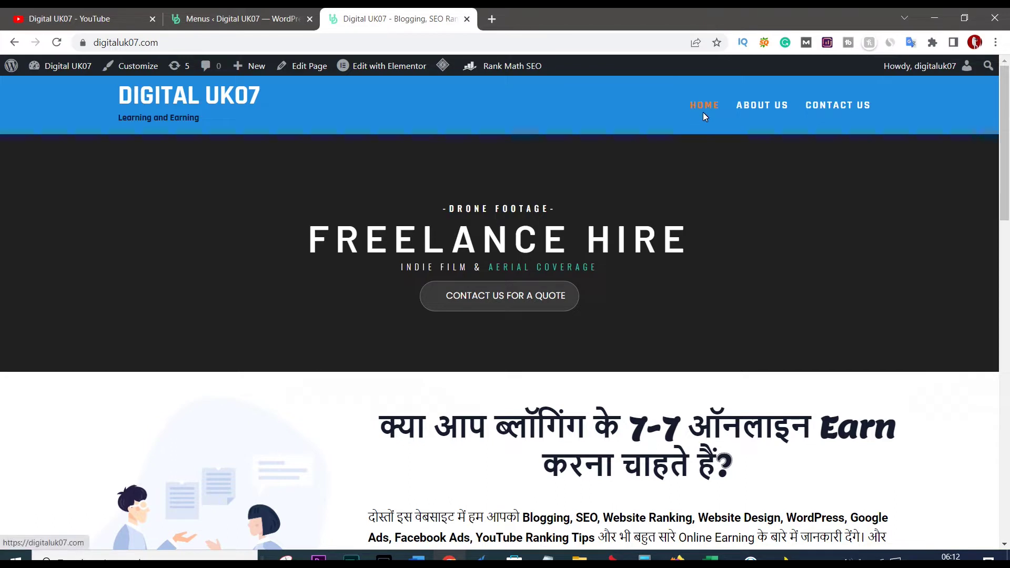
# Inspect the nested items under Contact Us on the live site and the matching structure in the WordPress menu editor.
pyautogui.moveTo(823, 107)
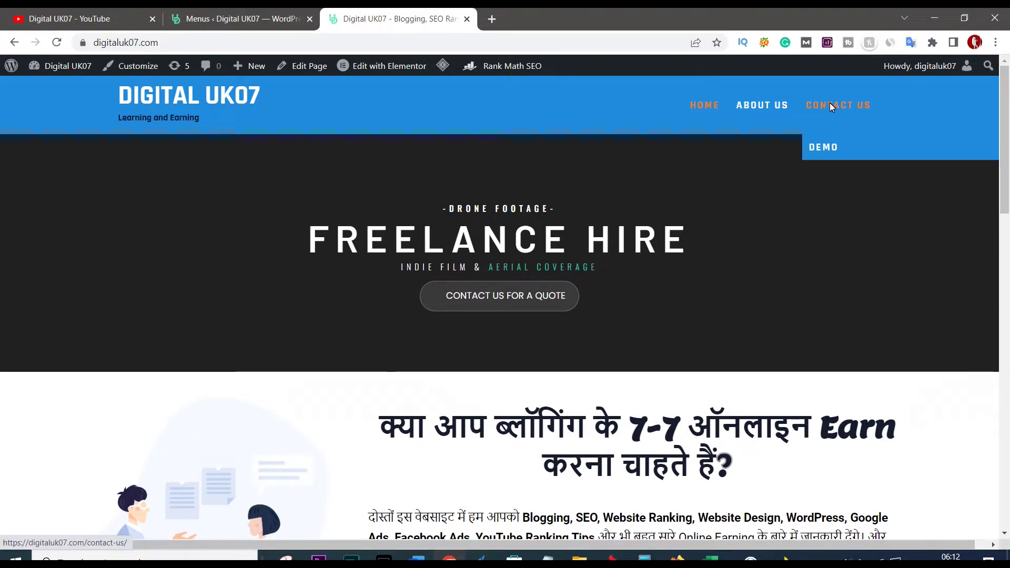
pyautogui.moveTo(831, 152)
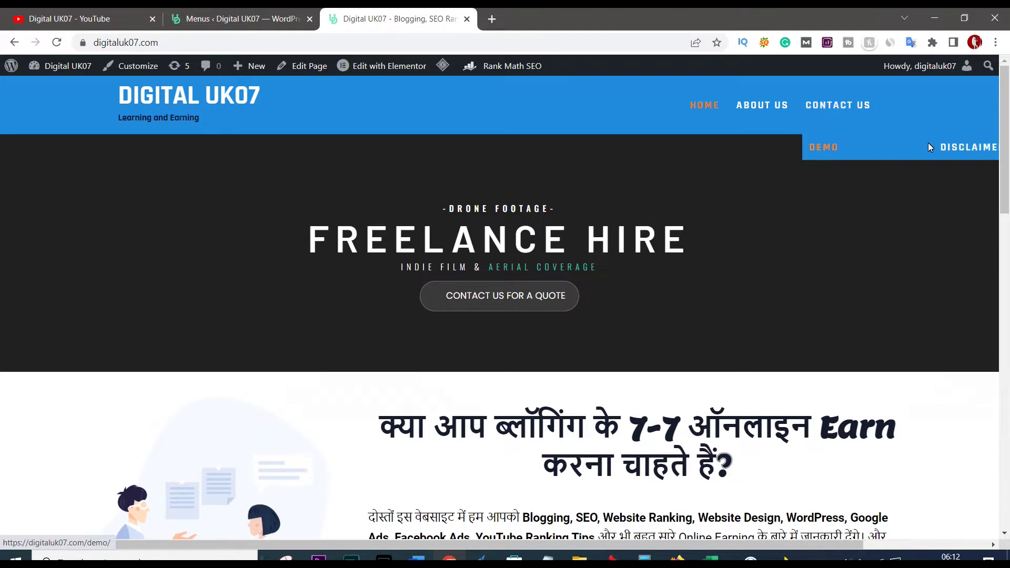
pyautogui.click(213, 12)
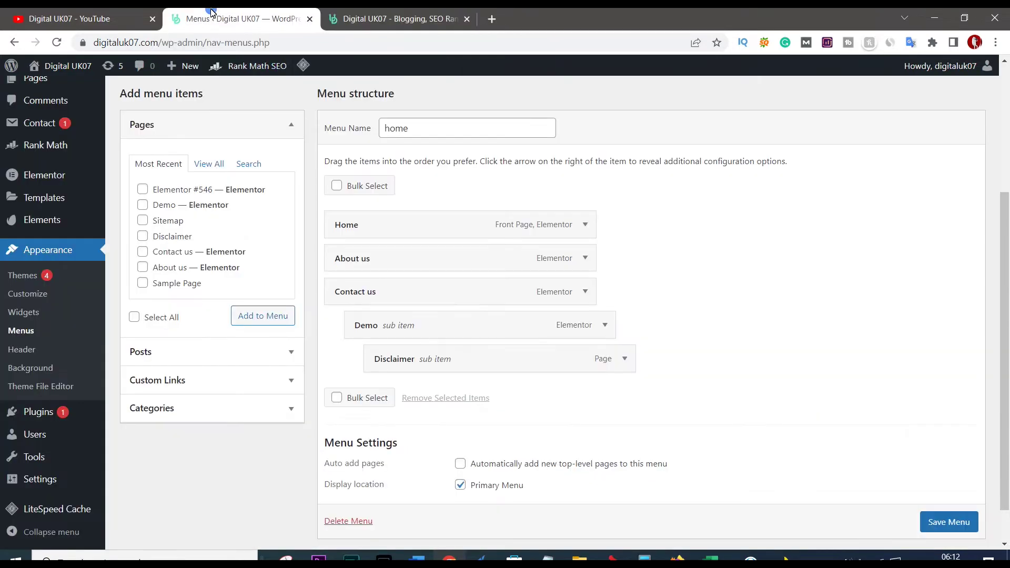
pyautogui.scroll(2, 519, 368)
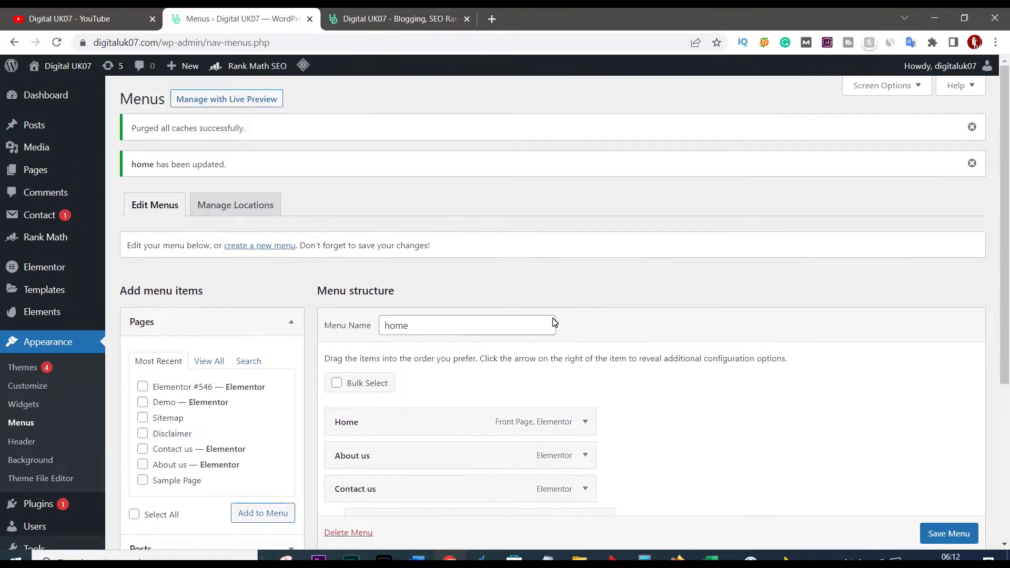
# Go to the WordPress dashboard and open the site's navigation menu editor from there.
pyautogui.click(43, 93)
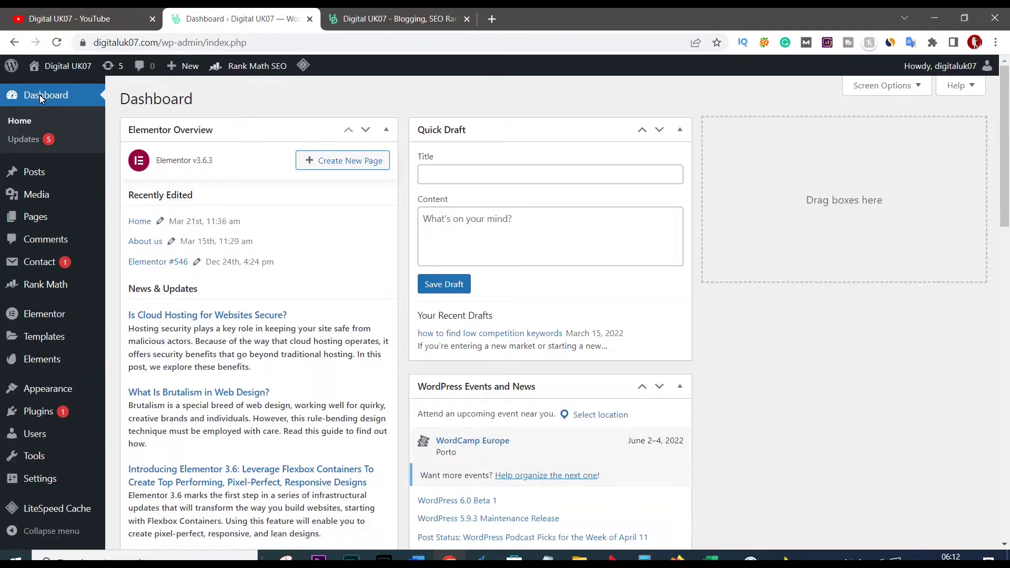
pyautogui.scroll(-1, 257, 187)
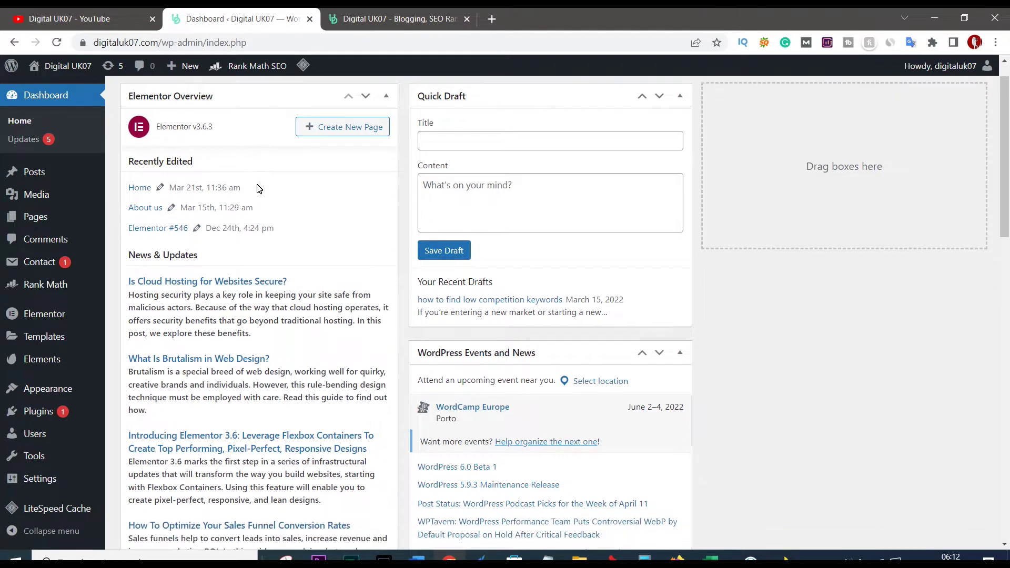
pyautogui.scroll(-1, 258, 188)
pyautogui.moveTo(42, 390)
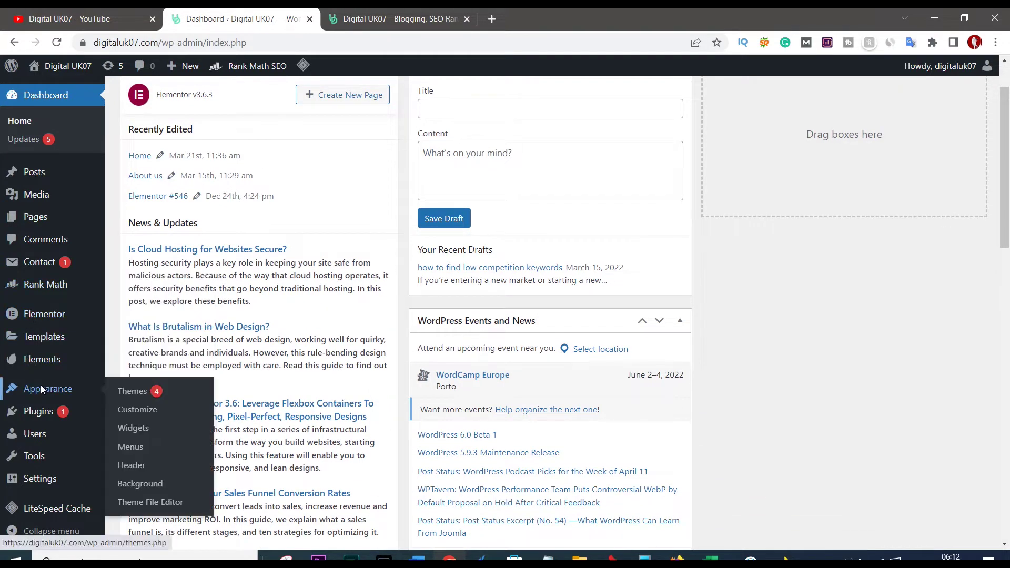
pyautogui.click(132, 447)
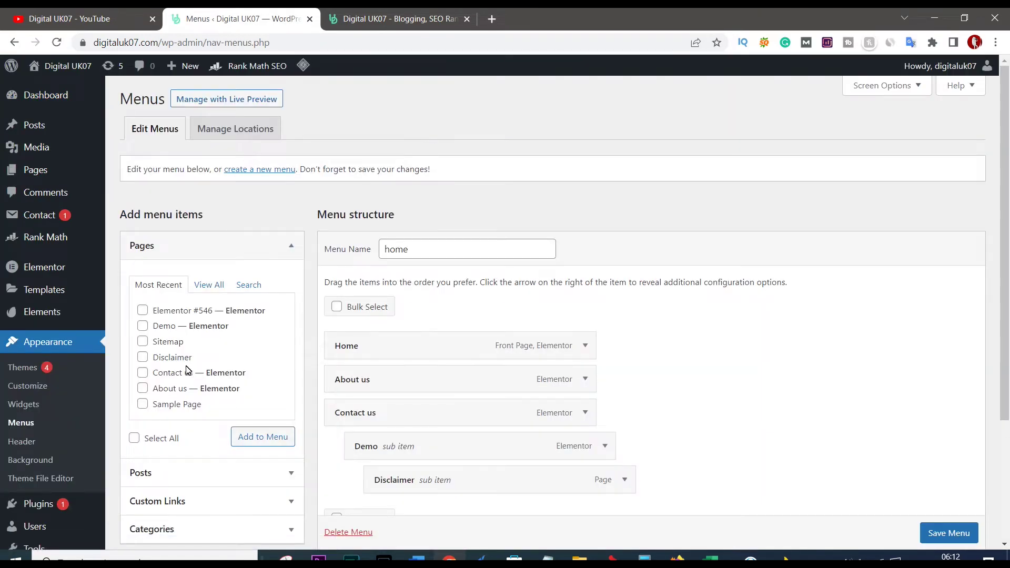
pyautogui.scroll(-2, 493, 192)
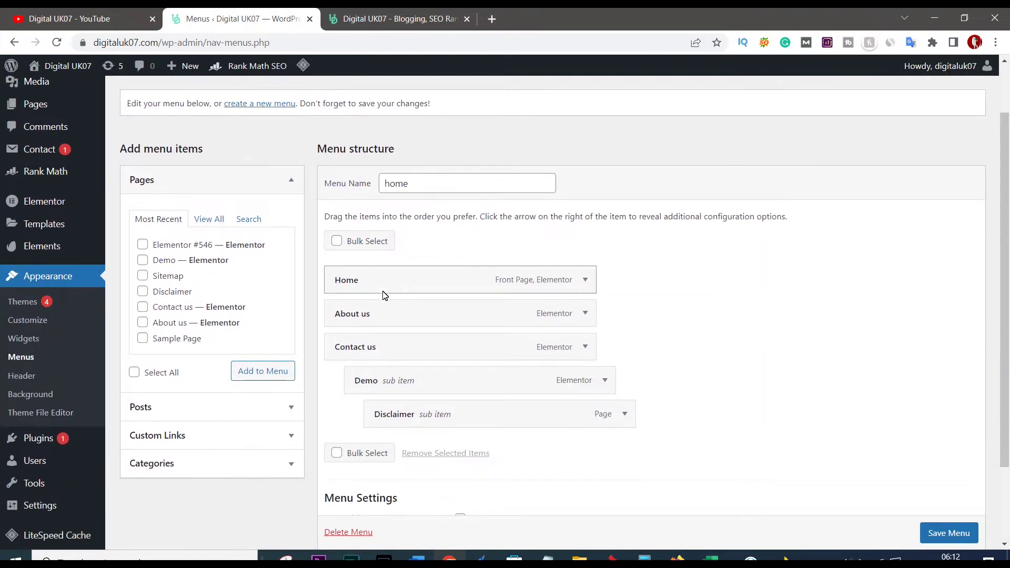
# Show all available pages for adding to the menu, and compare the menu structure with the live site's header.
pyautogui.click(337, 18)
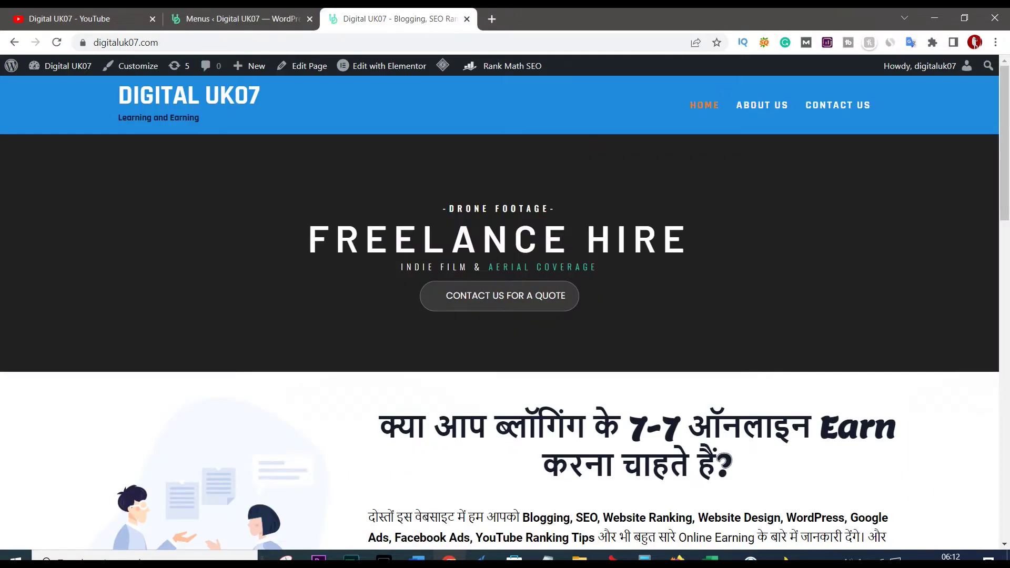
pyautogui.click(232, 18)
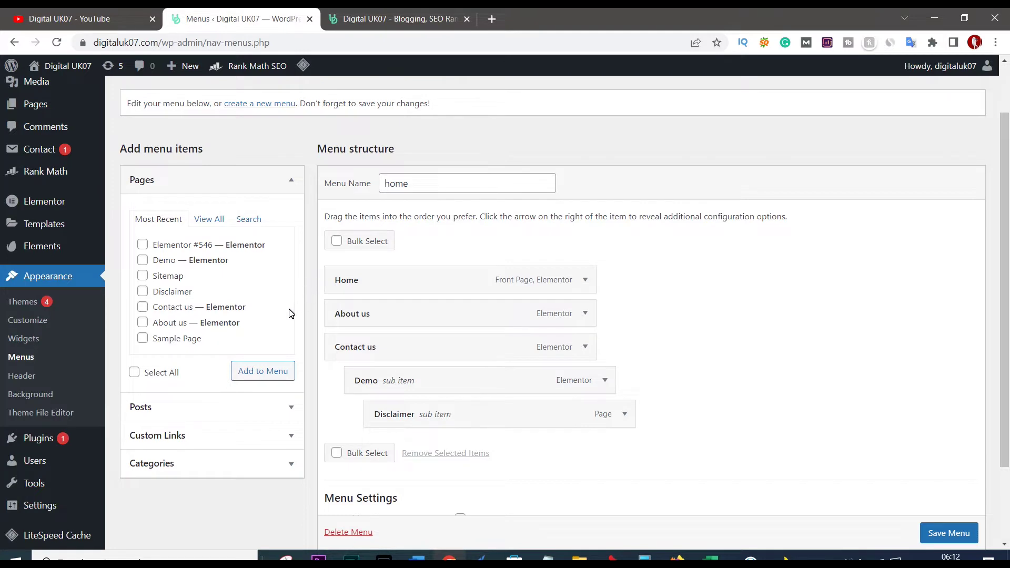
pyautogui.click(290, 408)
pyautogui.scroll(1, 232, 281)
pyautogui.click(179, 246)
pyautogui.click(166, 247)
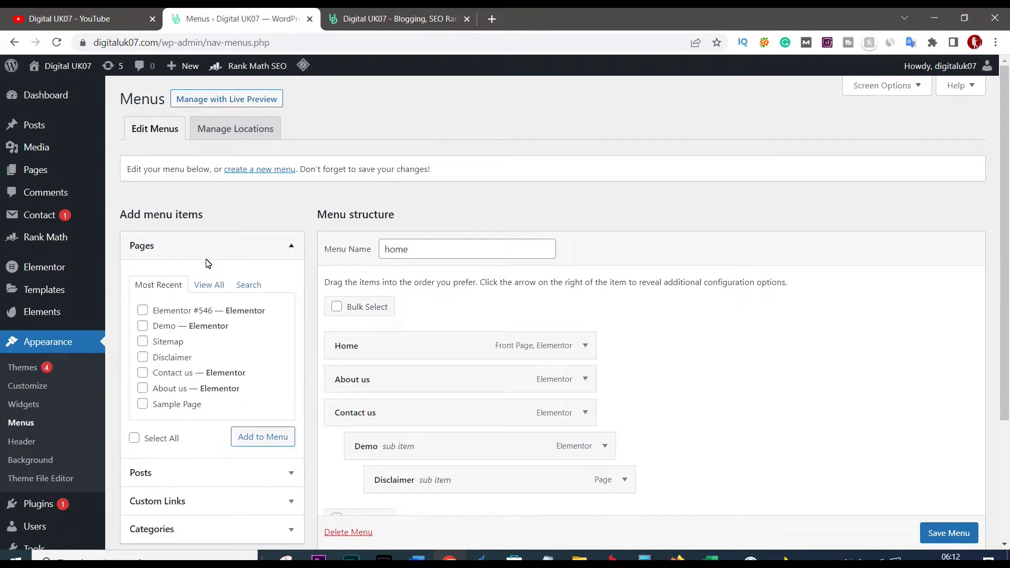
pyautogui.click(208, 287)
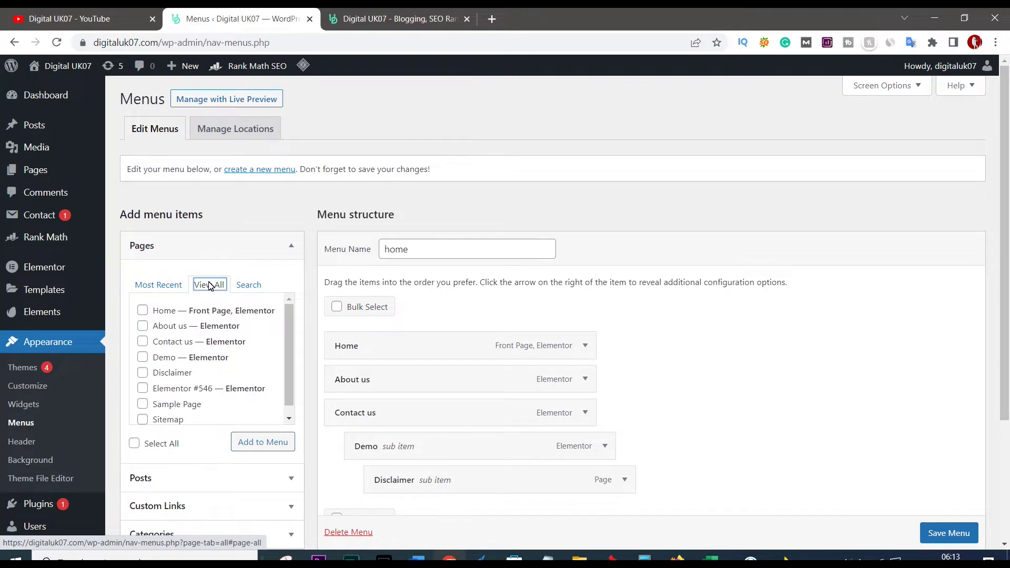
pyautogui.scroll(-1, 217, 262)
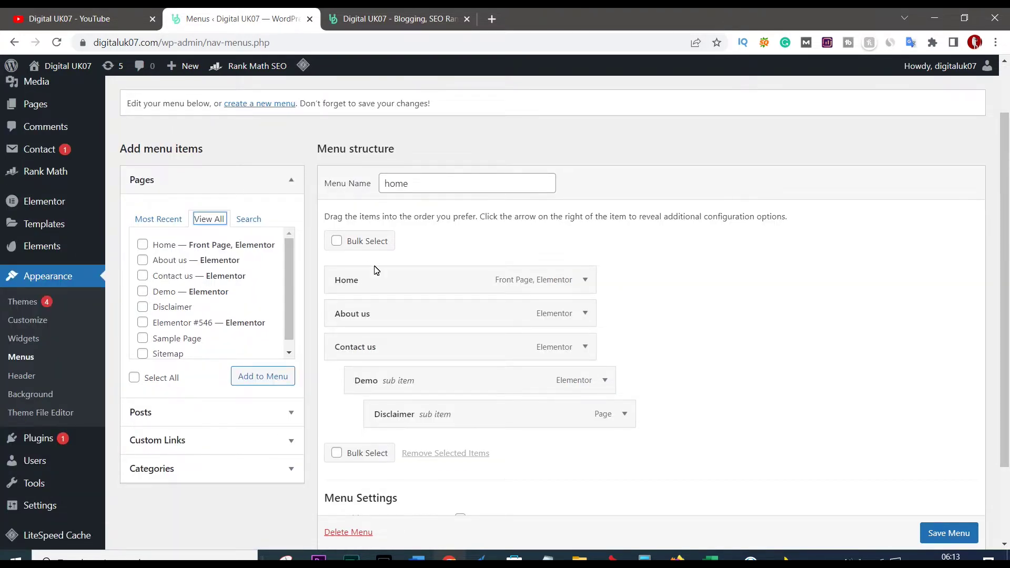
pyautogui.click(387, 20)
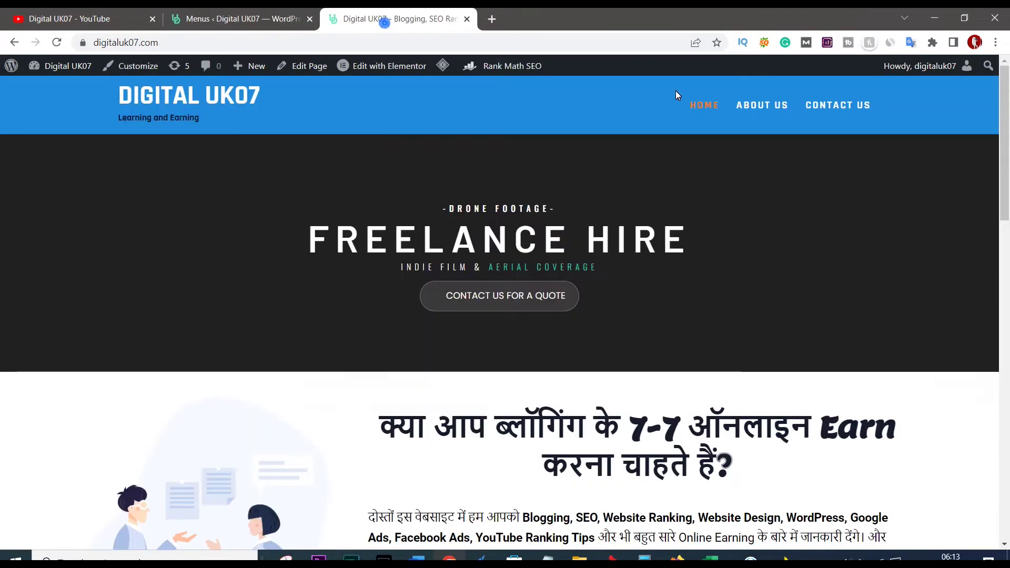
pyautogui.click(226, 12)
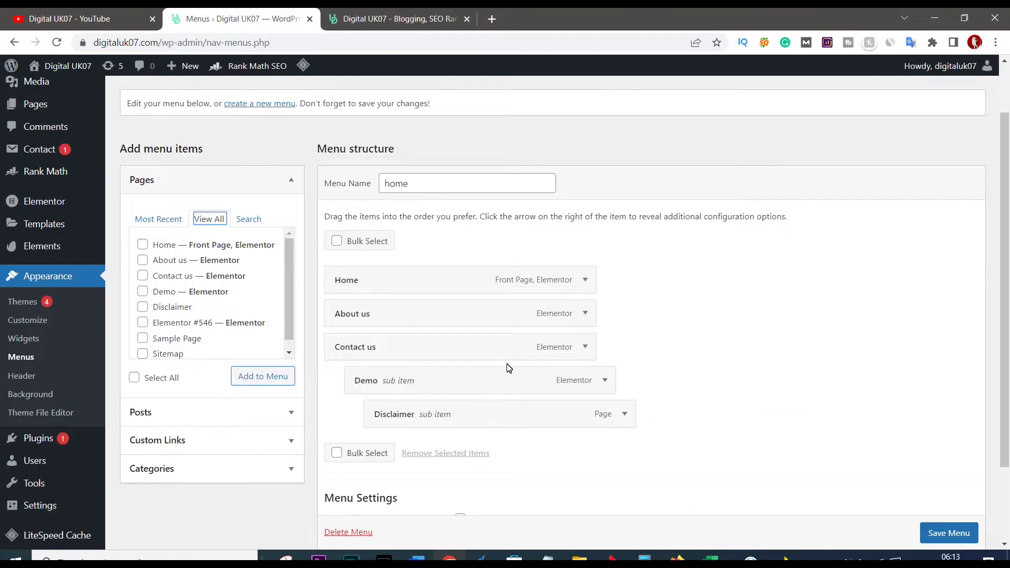
# Move Demo out from under Contact us and remove the Disclaimer and Demo items from the home menu.
pyautogui.moveTo(516, 384); pyautogui.dragTo(481, 419)
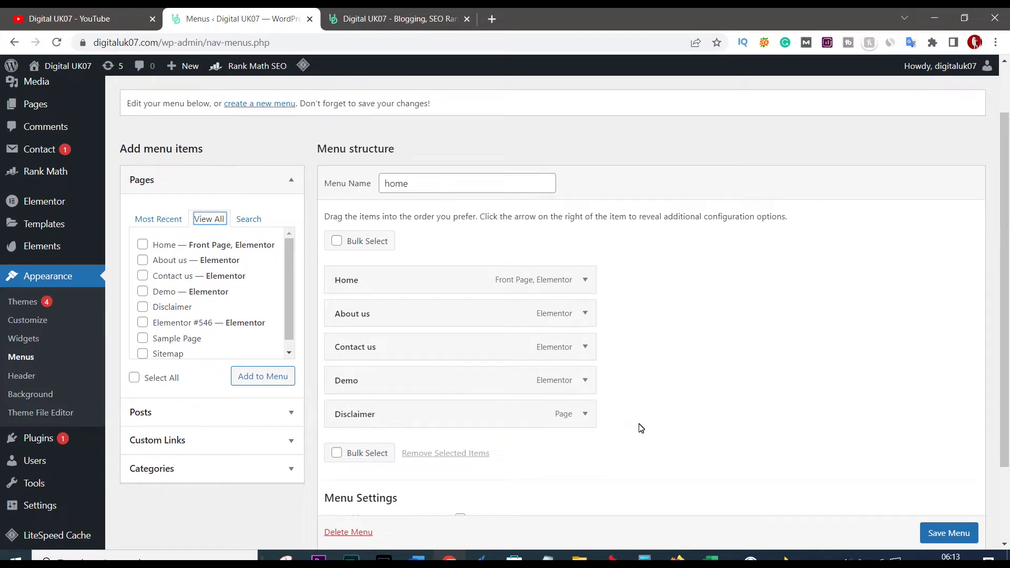
pyautogui.click(585, 414)
pyautogui.scroll(-1, 433, 500)
pyautogui.click(354, 470)
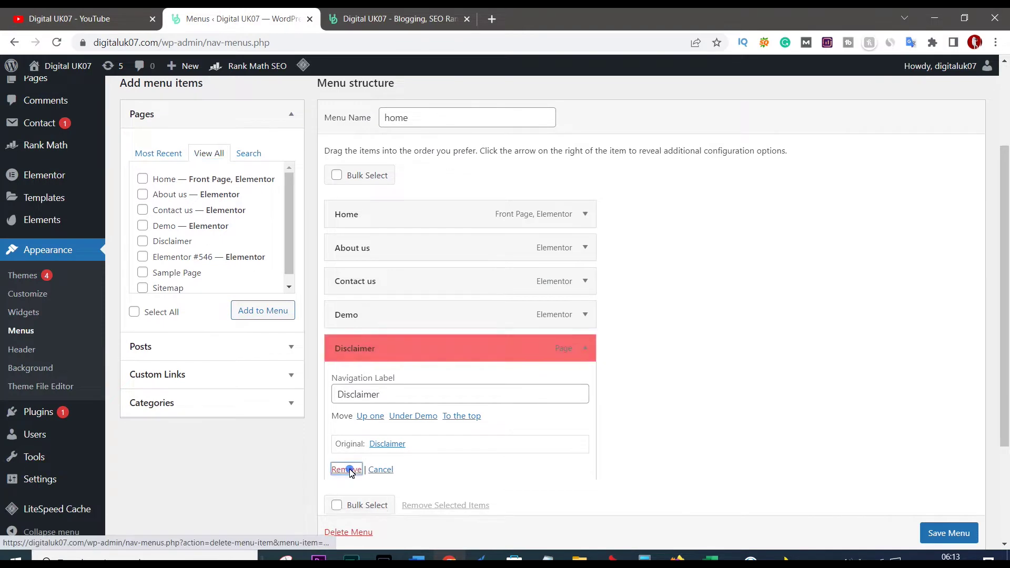
pyautogui.click(582, 315)
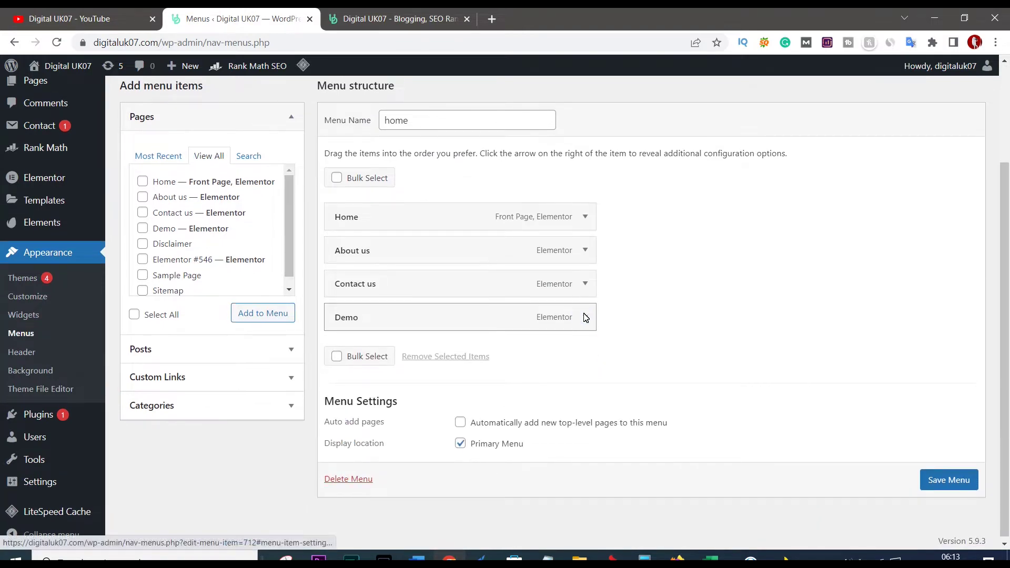
pyautogui.click(588, 317)
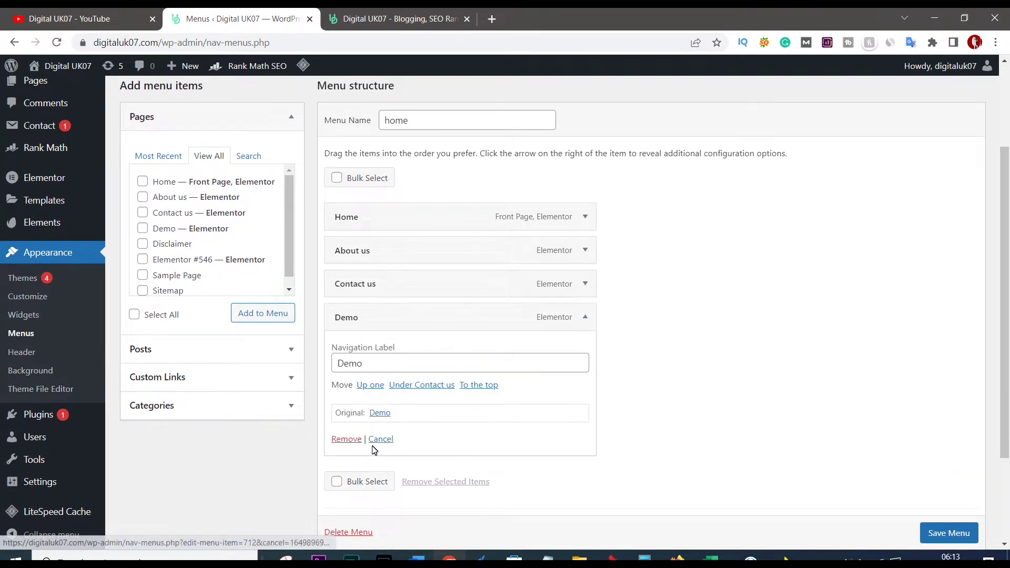
pyautogui.click(348, 440)
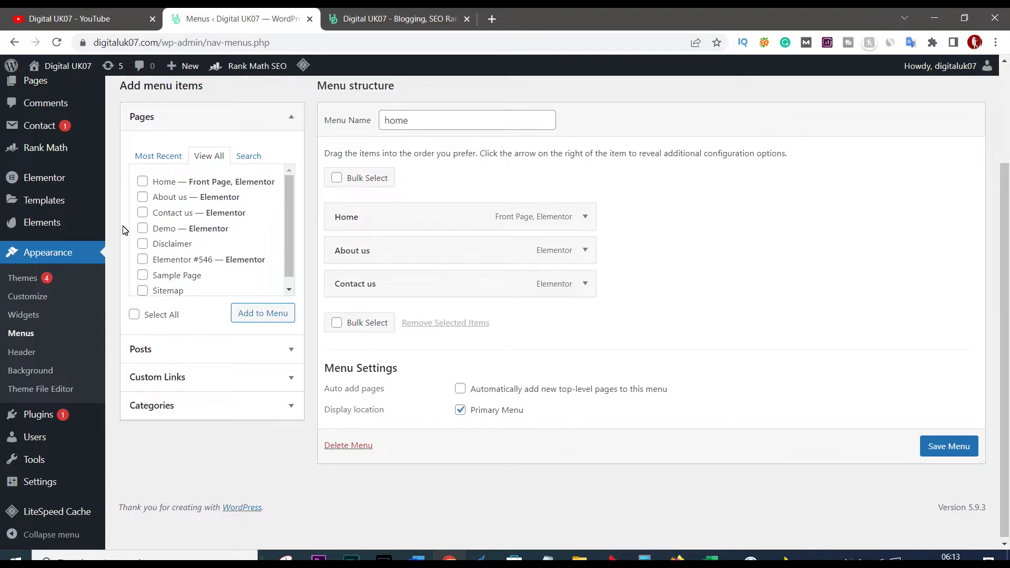
# Add the Demo, Disclaimer, Sample Page and Sitemap pages to the home menu and save it.
pyautogui.click(143, 228)
pyautogui.click(143, 291)
pyautogui.click(142, 275)
pyautogui.moveTo(289, 241); pyautogui.dragTo(296, 265)
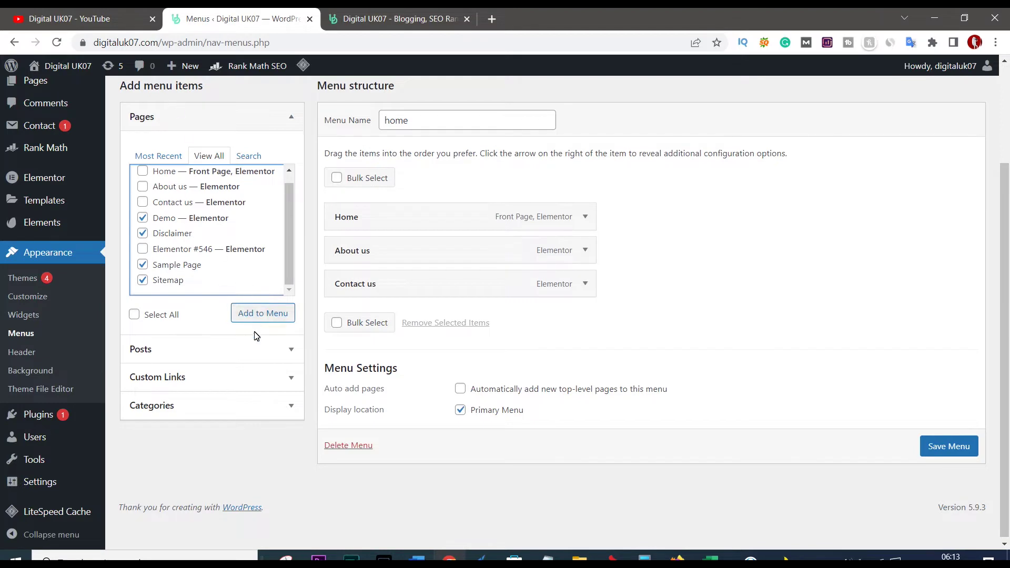
pyautogui.click(261, 316)
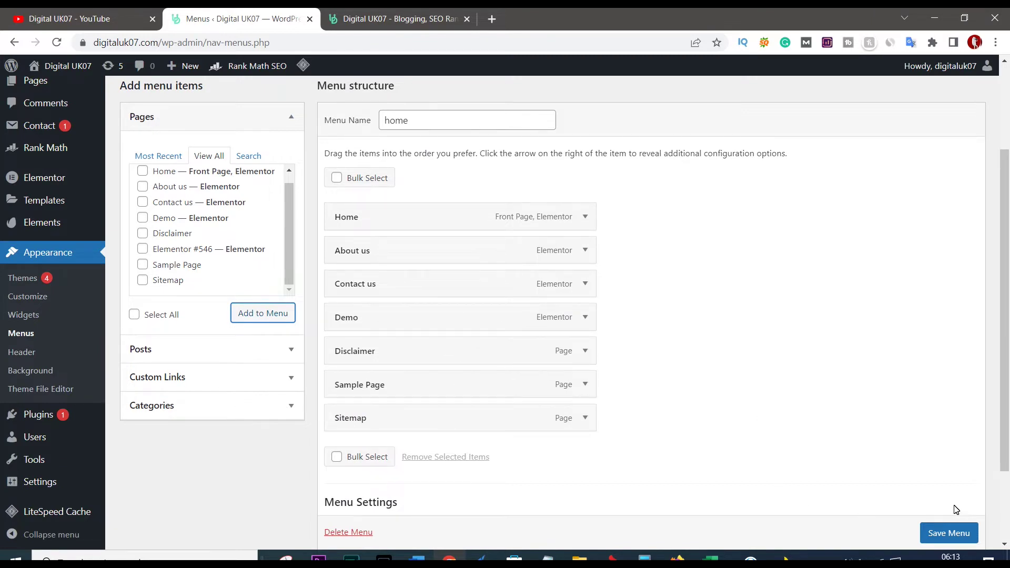
pyautogui.scroll(-1, 955, 521)
pyautogui.click(953, 533)
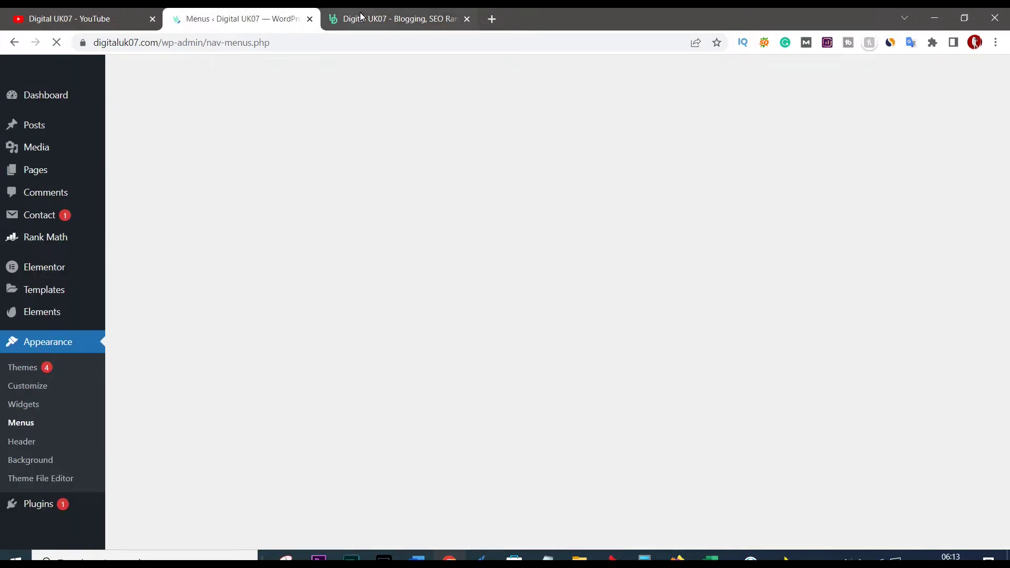
# Reload the live site and compare its header navigation with the item order in the menu editor.
pyautogui.click(363, 18)
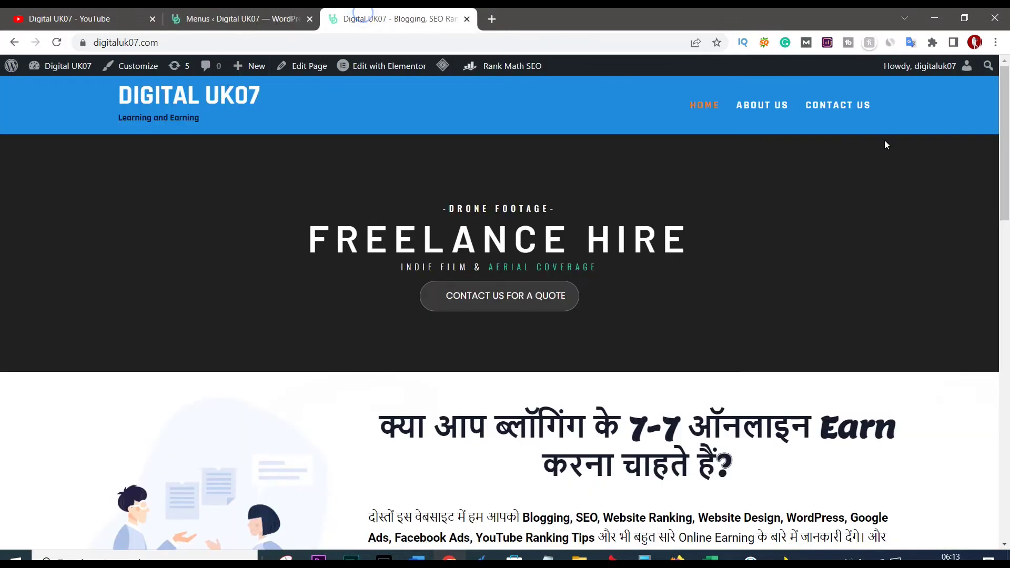
pyautogui.click(61, 43)
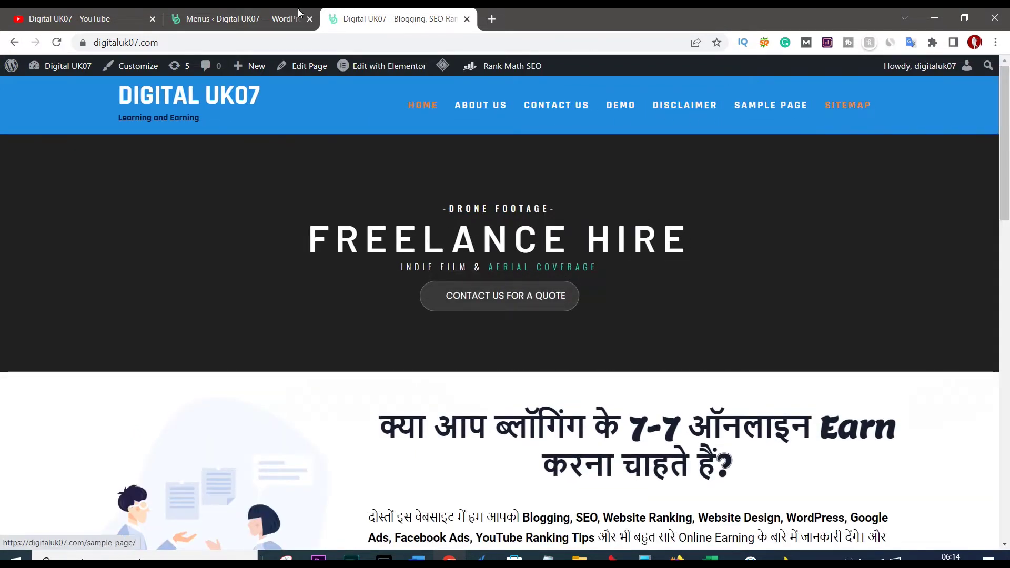
pyautogui.click(247, 16)
pyautogui.scroll(-5, 363, 369)
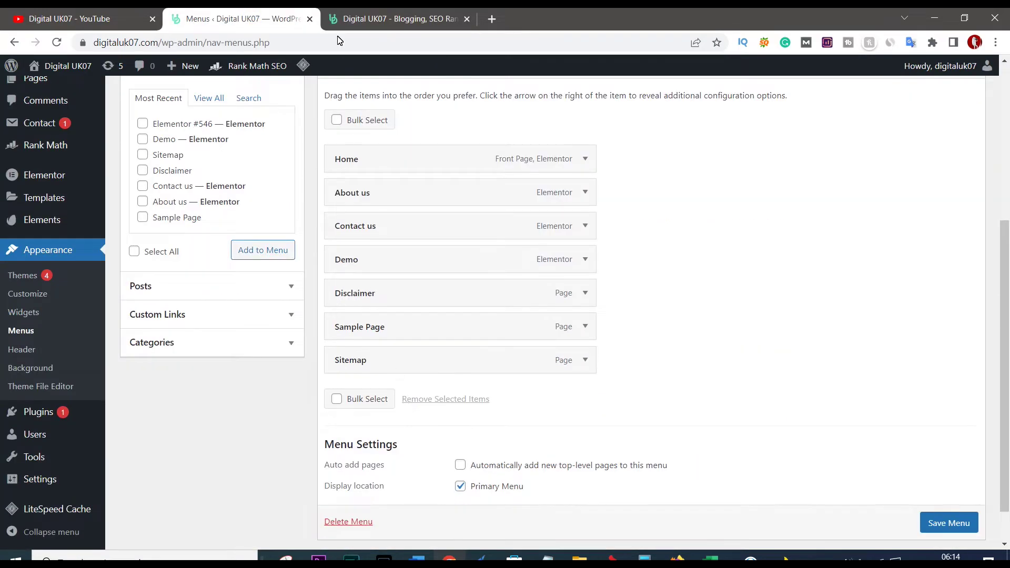
pyautogui.click(342, 19)
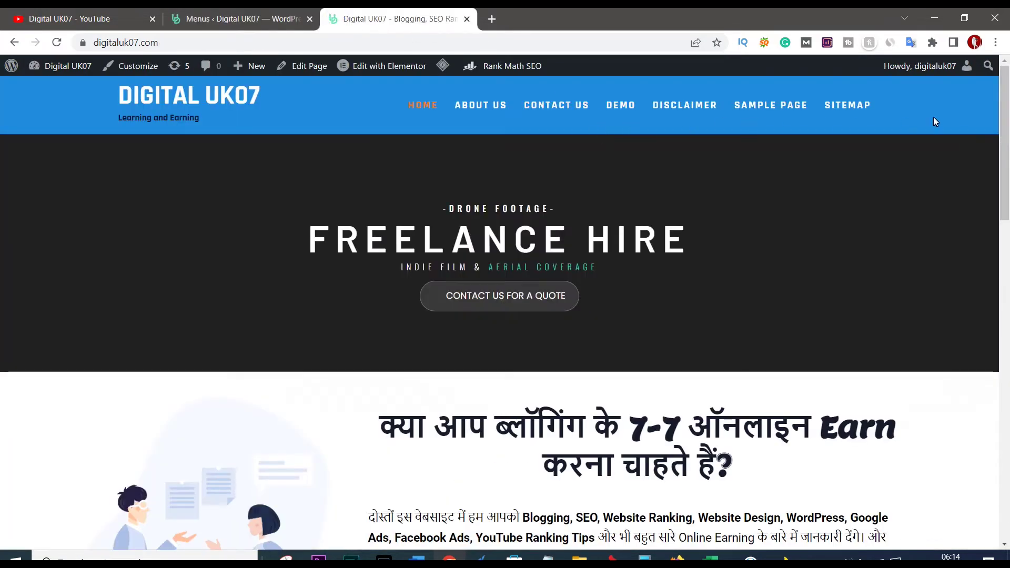
pyautogui.click(242, 18)
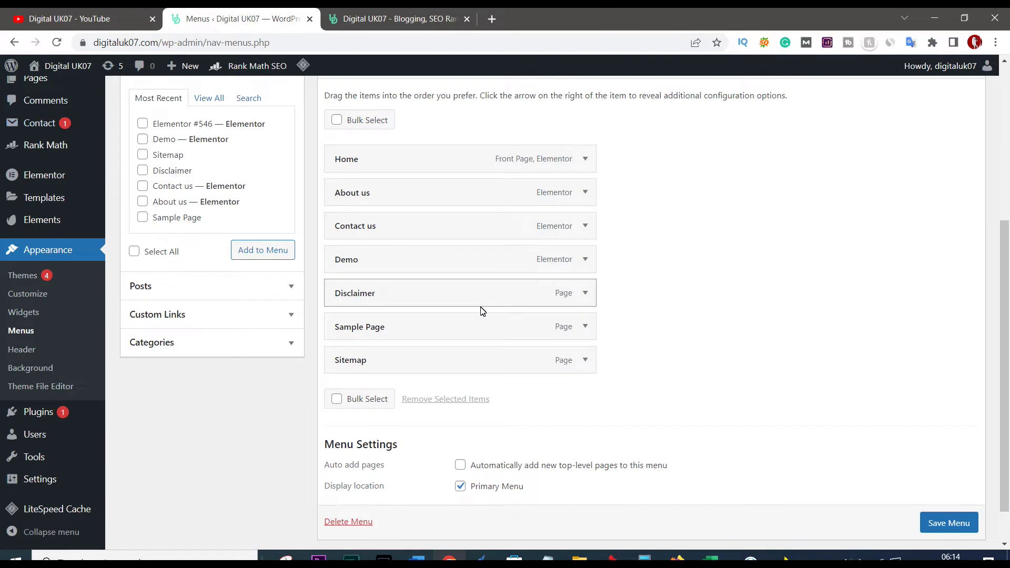
# Nest Contact us as a sub item under About us and save the menu.
pyautogui.scroll(-1, 484, 329)
pyautogui.scroll(1, 737, 315)
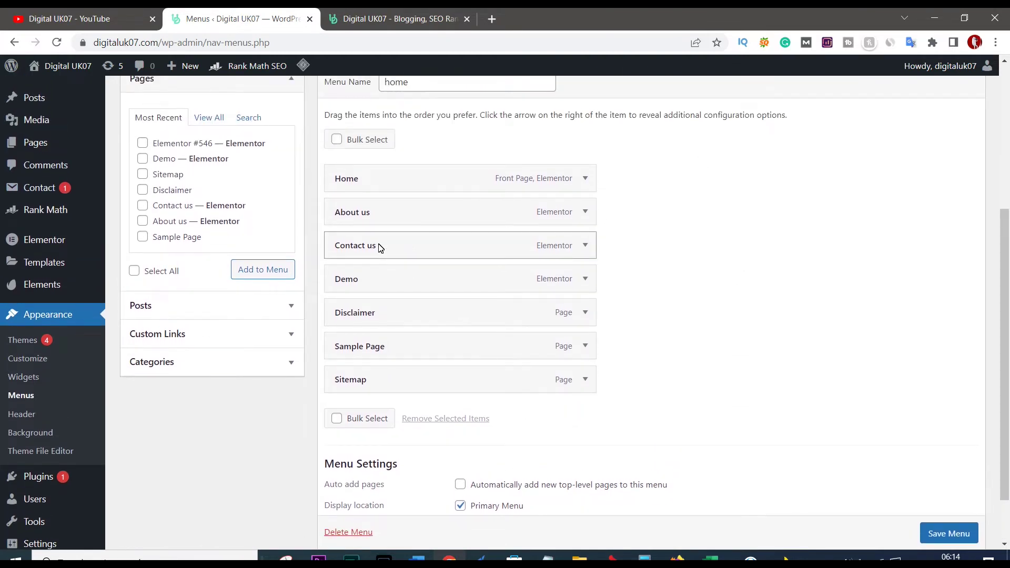
pyautogui.moveTo(376, 247); pyautogui.dragTo(399, 245)
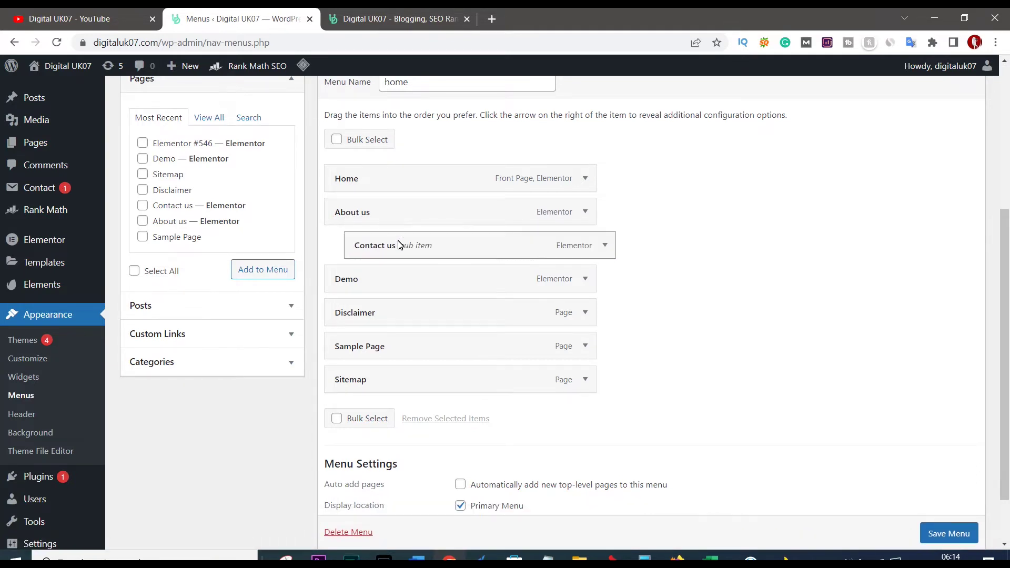
pyautogui.scroll(-1, 952, 529)
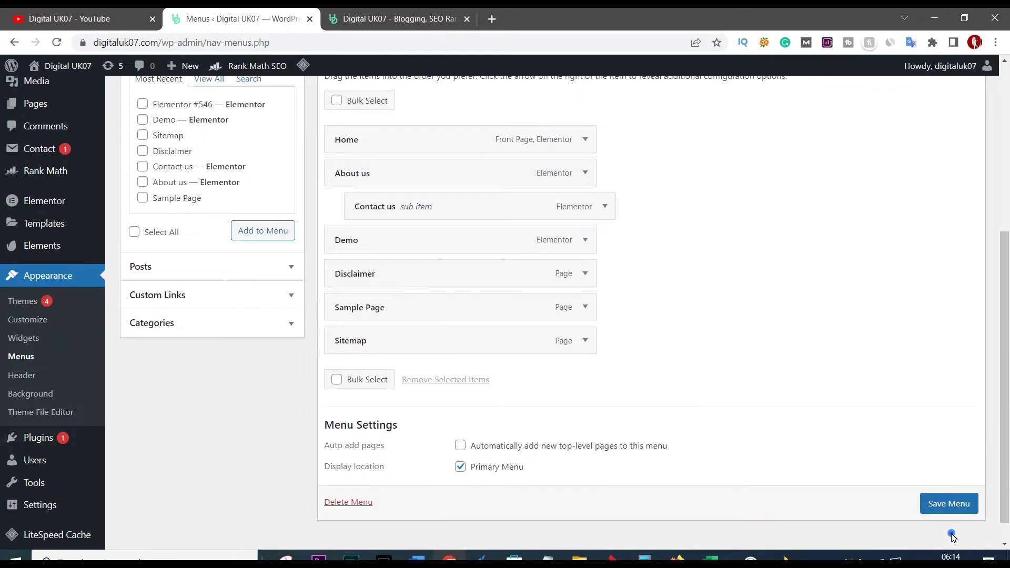
pyautogui.scroll(-1, 951, 532)
pyautogui.click(941, 494)
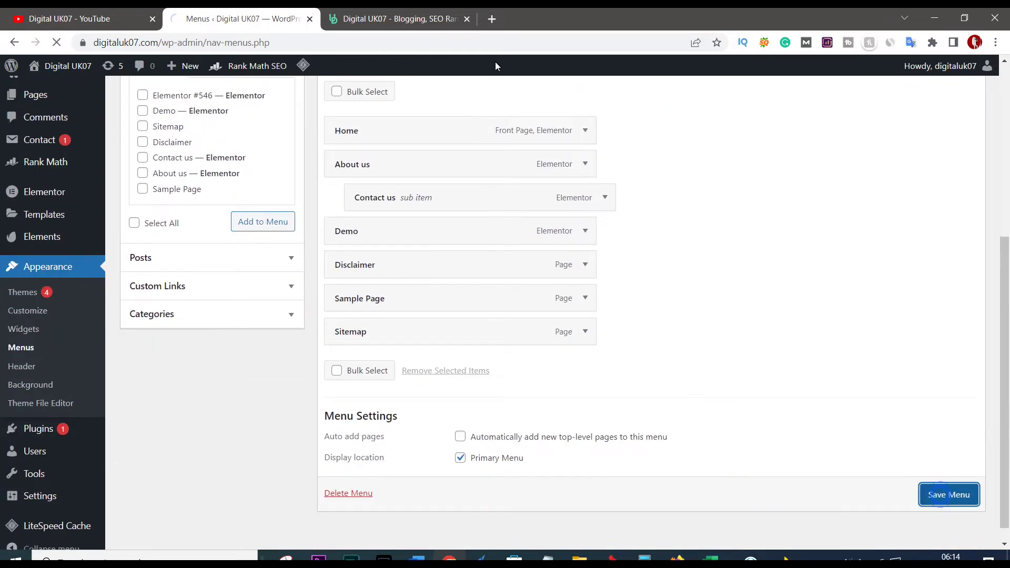
# Reload the live site and check the sub item under About us in the header navigation.
pyautogui.click(432, 11)
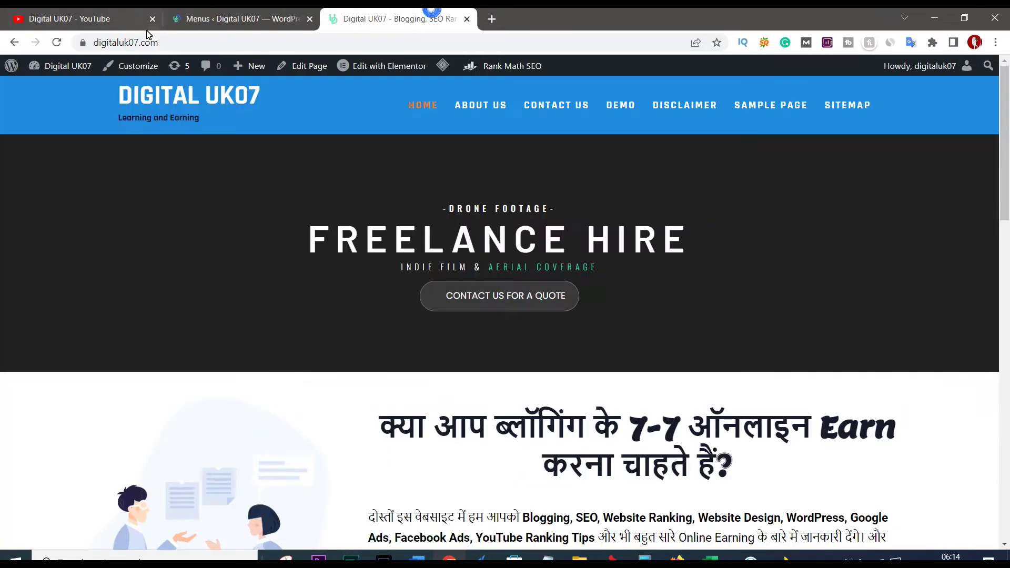
pyautogui.click(56, 43)
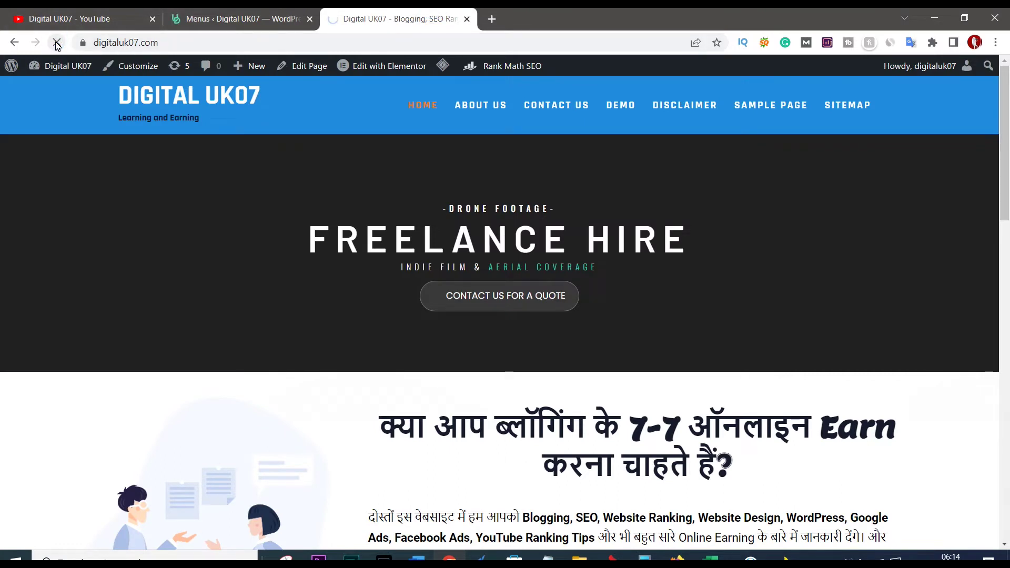
pyautogui.moveTo(563, 106)
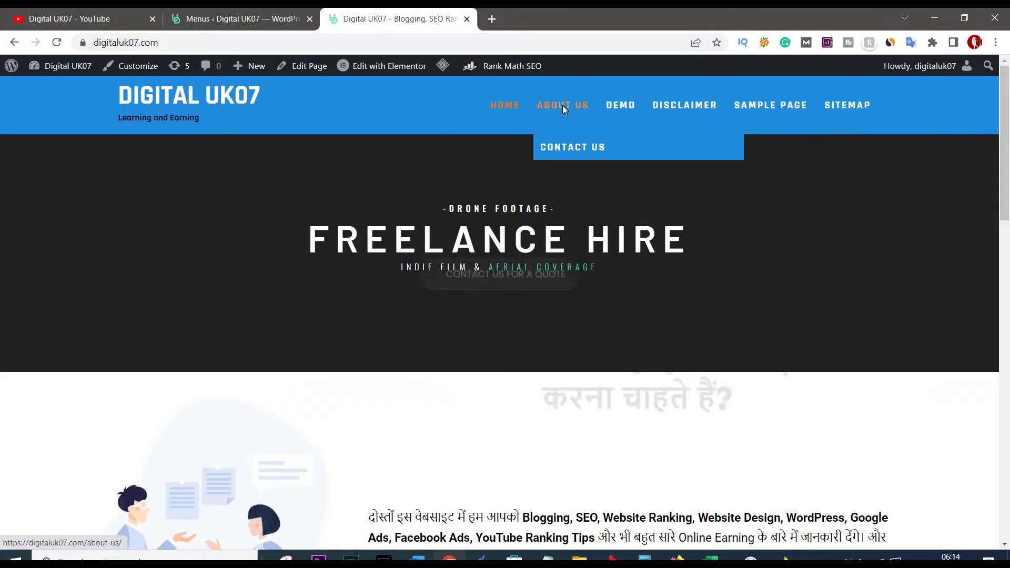
# In the menu editor, nest Disclaimer and Sample Page under Demo, and Sitemap one level deeper under Sample Page.
pyautogui.click(232, 18)
pyautogui.scroll(-5, 404, 368)
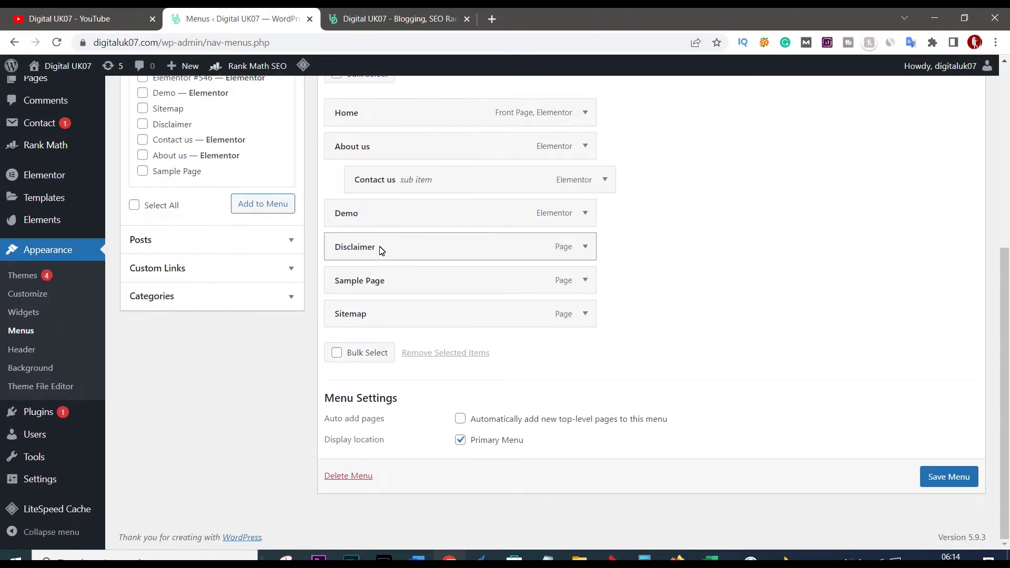
pyautogui.moveTo(379, 247); pyautogui.dragTo(395, 251)
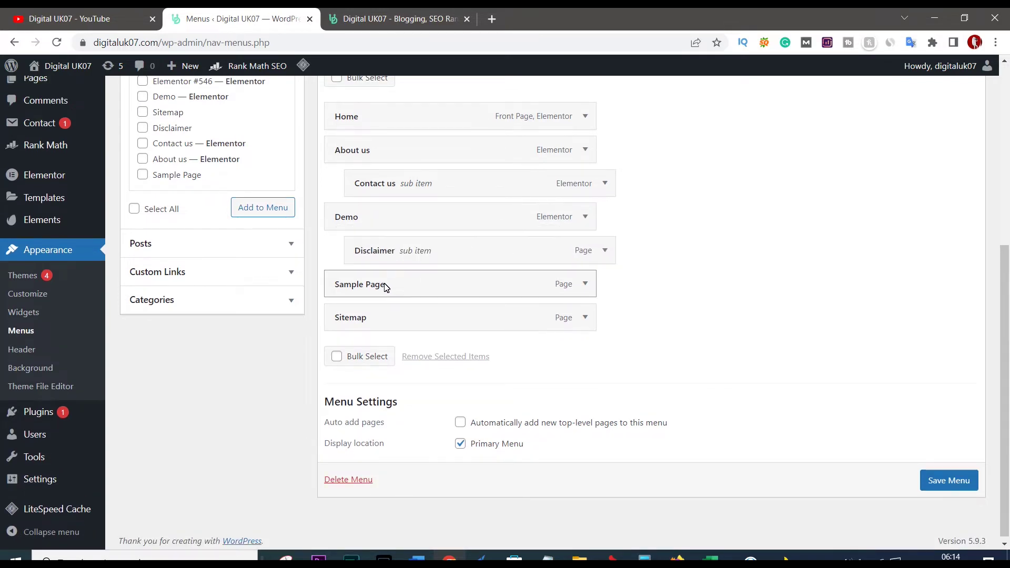
pyautogui.moveTo(375, 287); pyautogui.dragTo(397, 285)
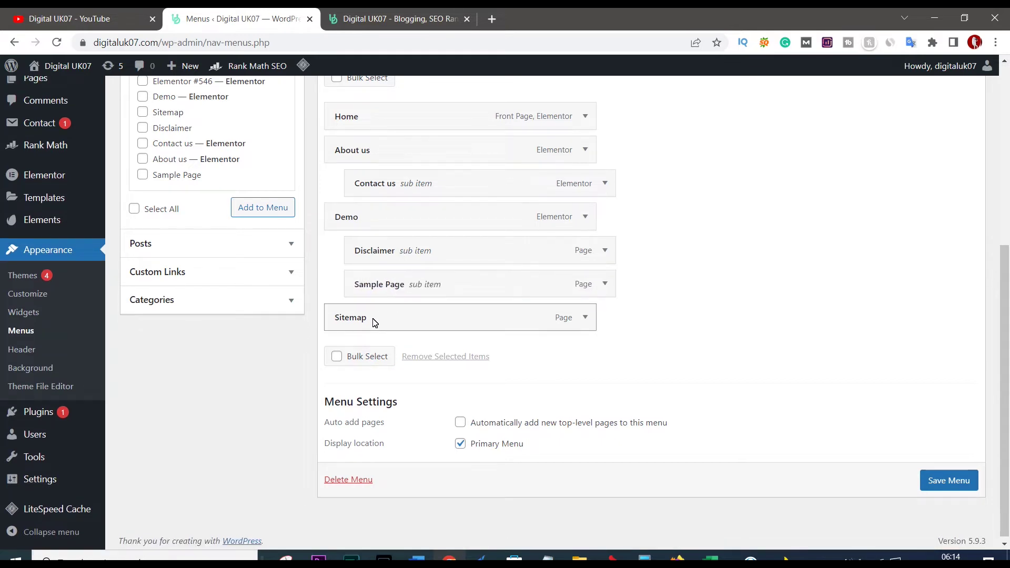
pyautogui.moveTo(375, 316); pyautogui.dragTo(520, 324)
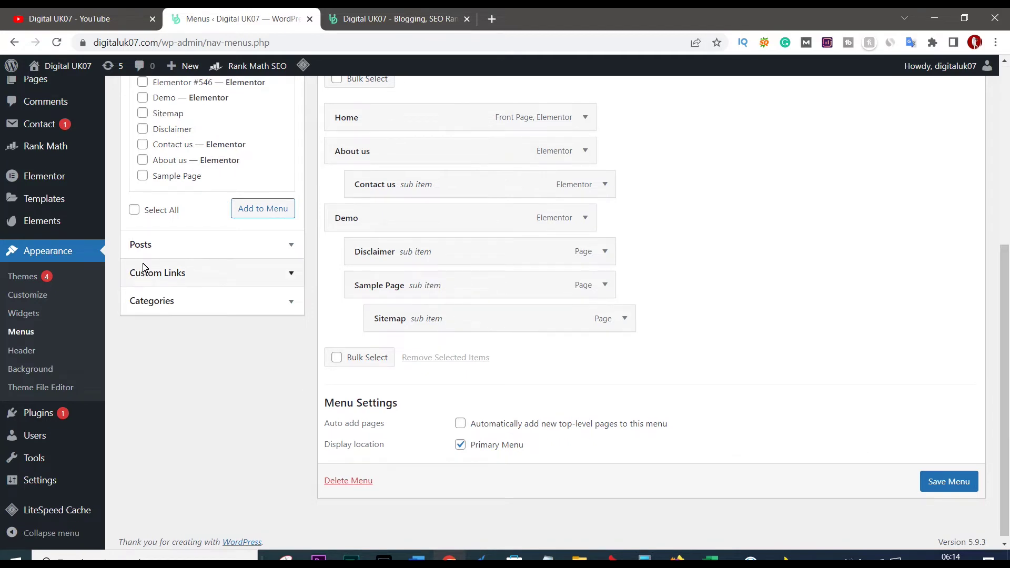
# Add the Elementor #546 page to the home menu, nest it under Sitemap and save the menu.
pyautogui.scroll(1, 153, 252)
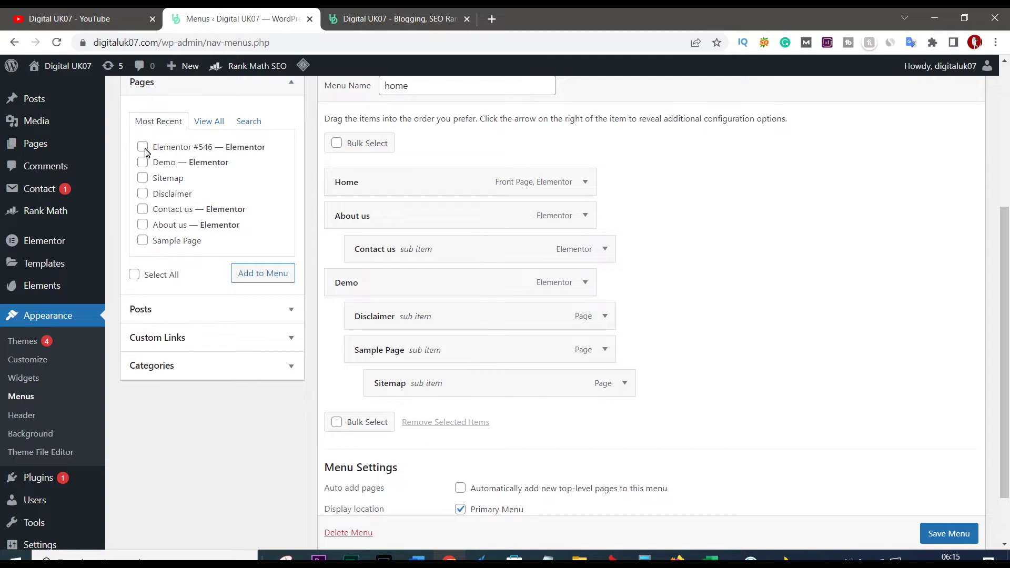
pyautogui.click(255, 274)
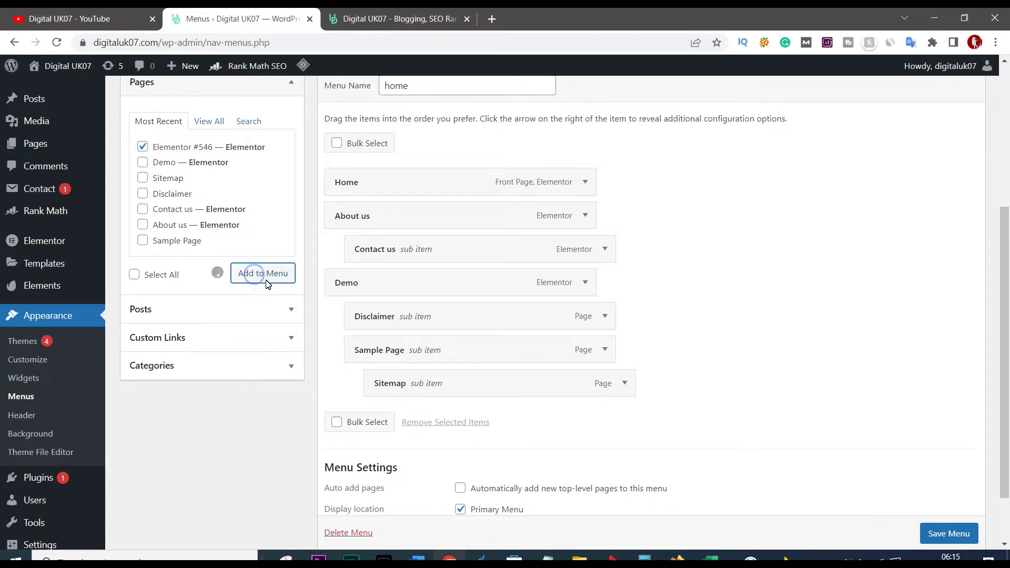
pyautogui.scroll(-1, 468, 363)
pyautogui.moveTo(376, 360); pyautogui.dragTo(497, 350)
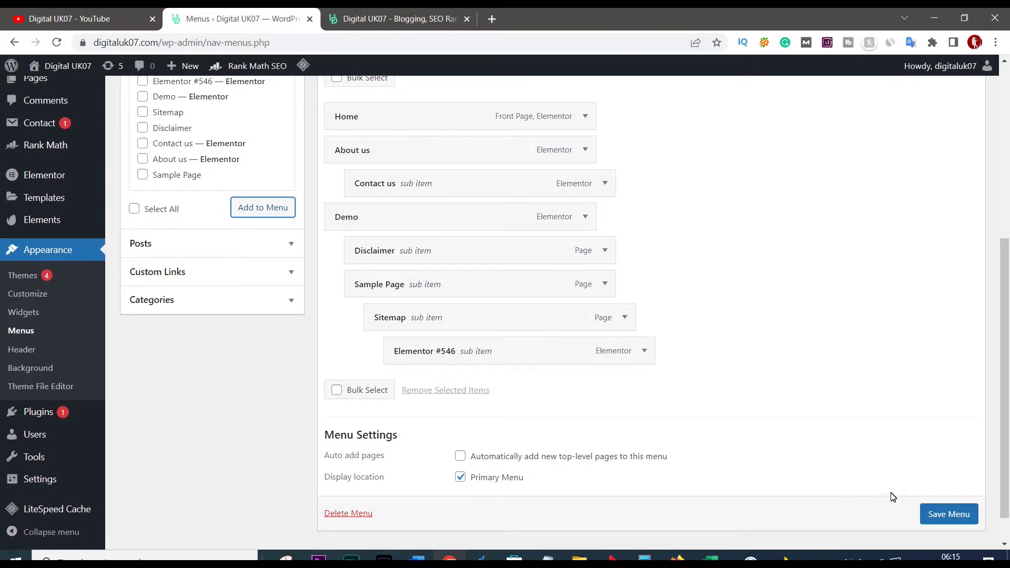
pyautogui.scroll(-1, 958, 513)
pyautogui.click(949, 494)
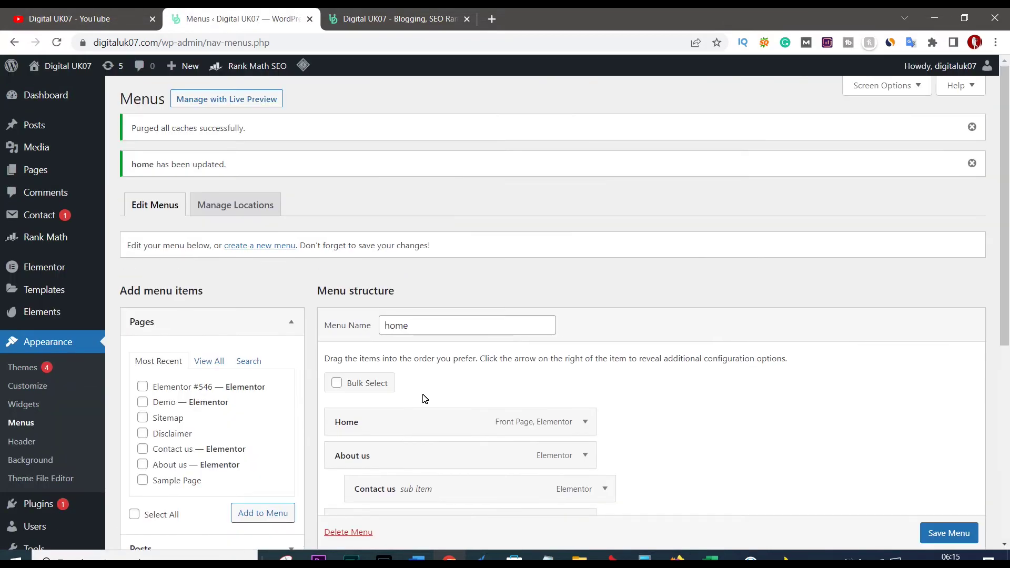
# Reload the live site and inspect the multi-level submenu under Demo, including the items below Sample Page.
pyautogui.click(406, 11)
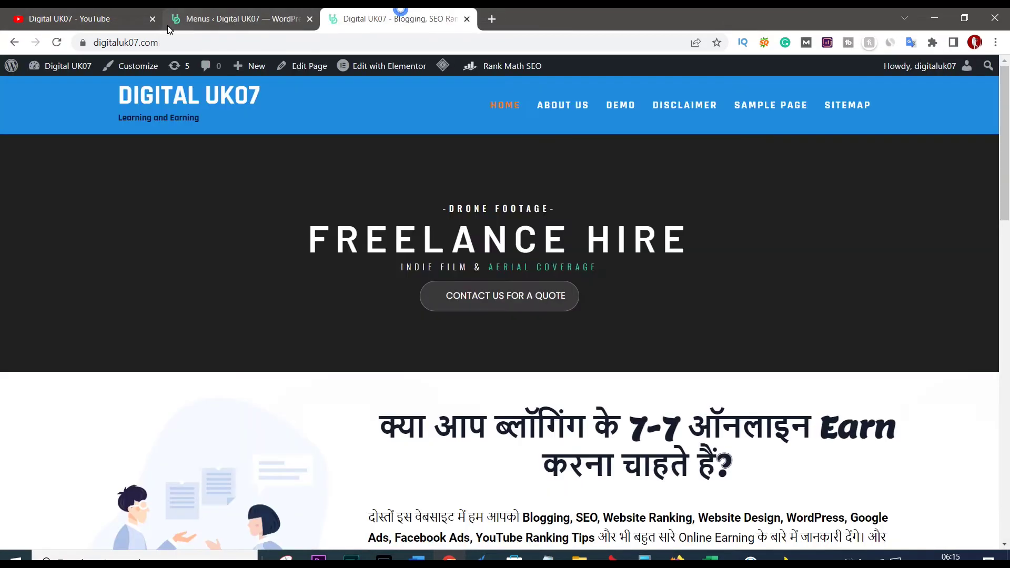
pyautogui.click(56, 43)
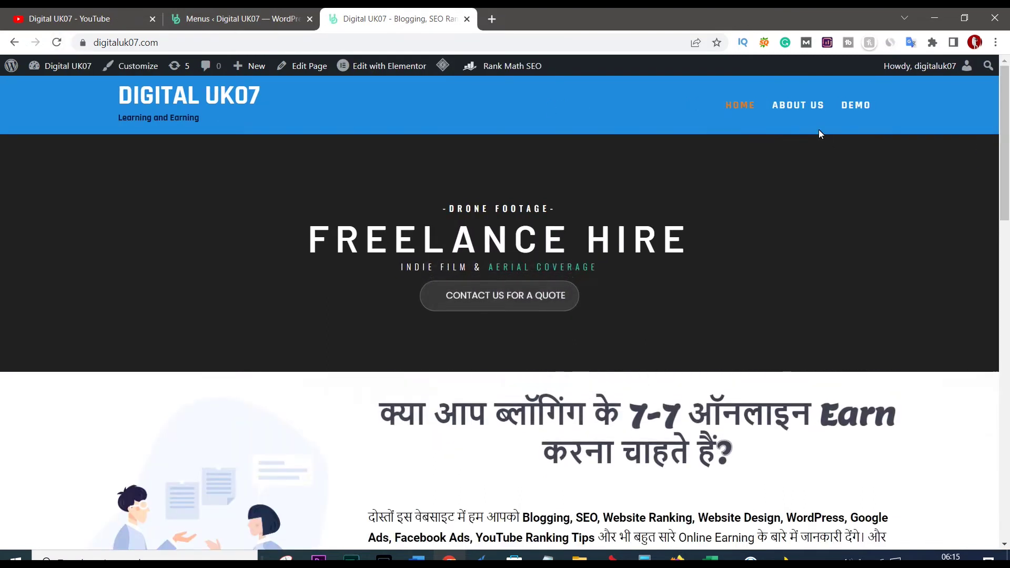
pyautogui.moveTo(853, 105)
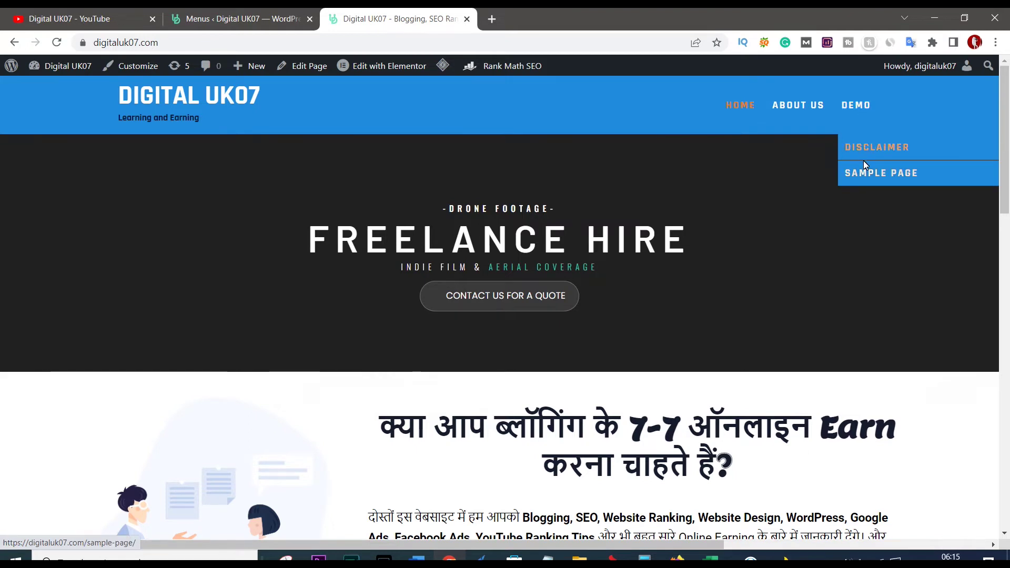
pyautogui.moveTo(866, 175)
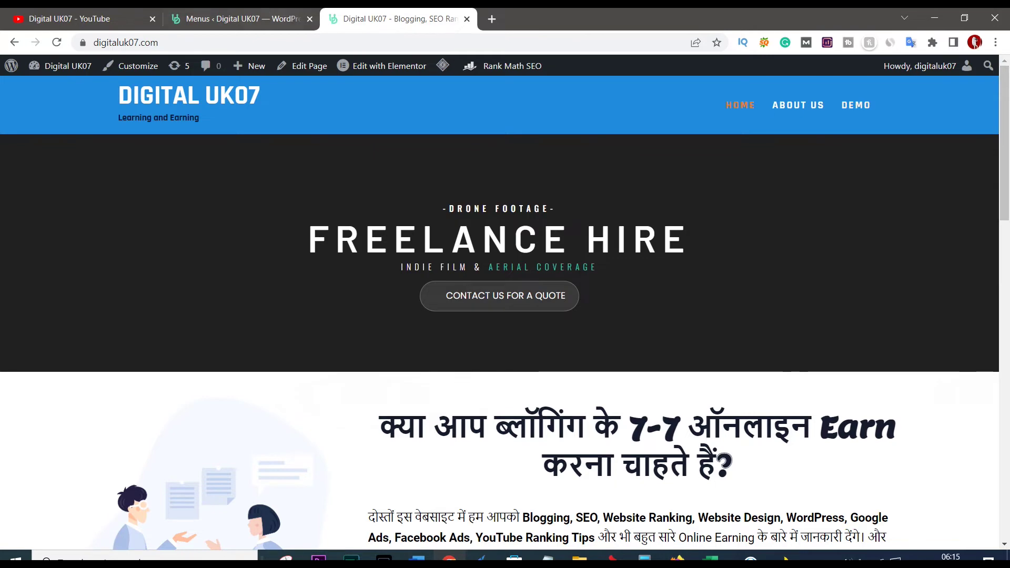
# Move Sitemap and Elementor #546 out to direct sub items of Demo and save the menu.
pyautogui.click(239, 19)
pyautogui.scroll(-1, 448, 385)
pyautogui.scroll(-5, 449, 385)
pyautogui.moveTo(422, 298); pyautogui.dragTo(384, 325)
pyautogui.click(937, 492)
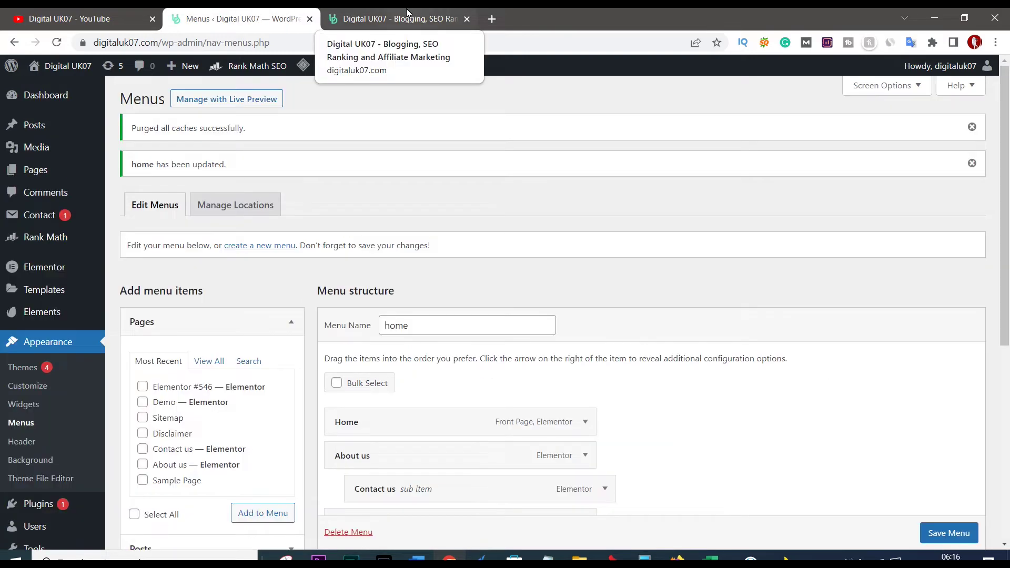
# Reload the live site and check the About us and Demo submenus against the new nesting.
pyautogui.click(406, 12)
pyautogui.click(57, 42)
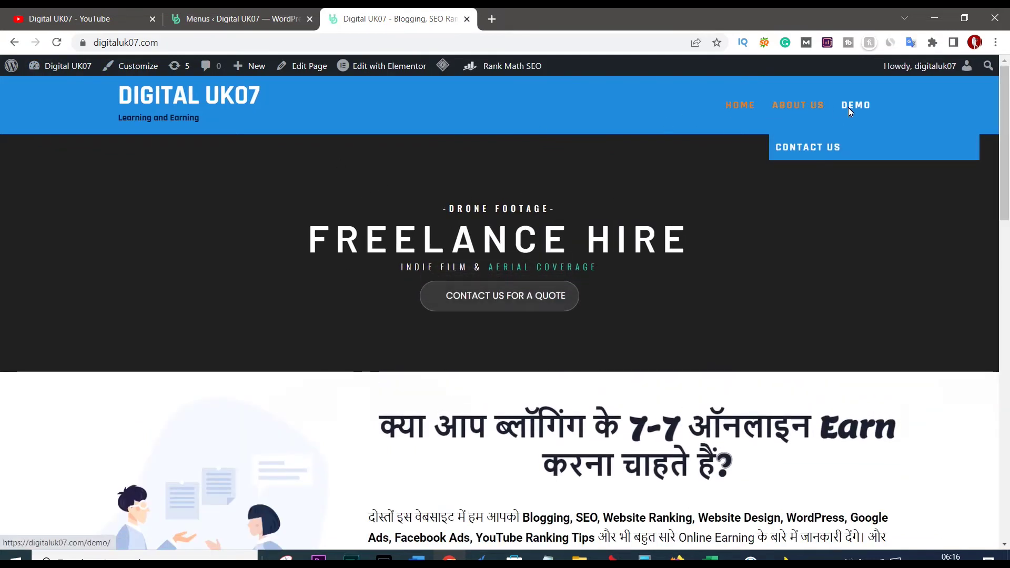
pyautogui.moveTo(851, 106)
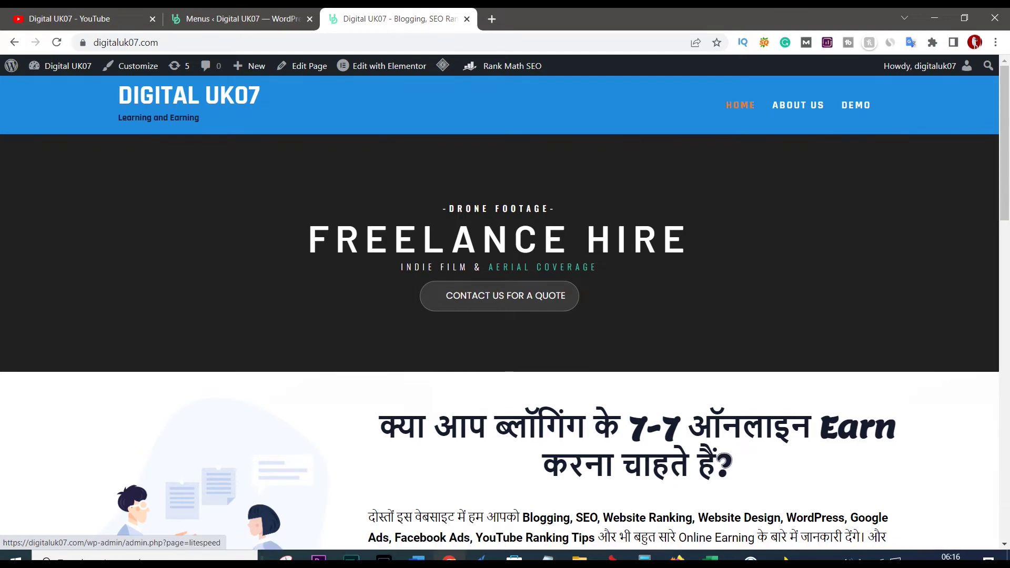
# Look through the full list of pages, then add the Uncategorized category to the home menu.
pyautogui.click(254, 14)
pyautogui.scroll(-2, 413, 219)
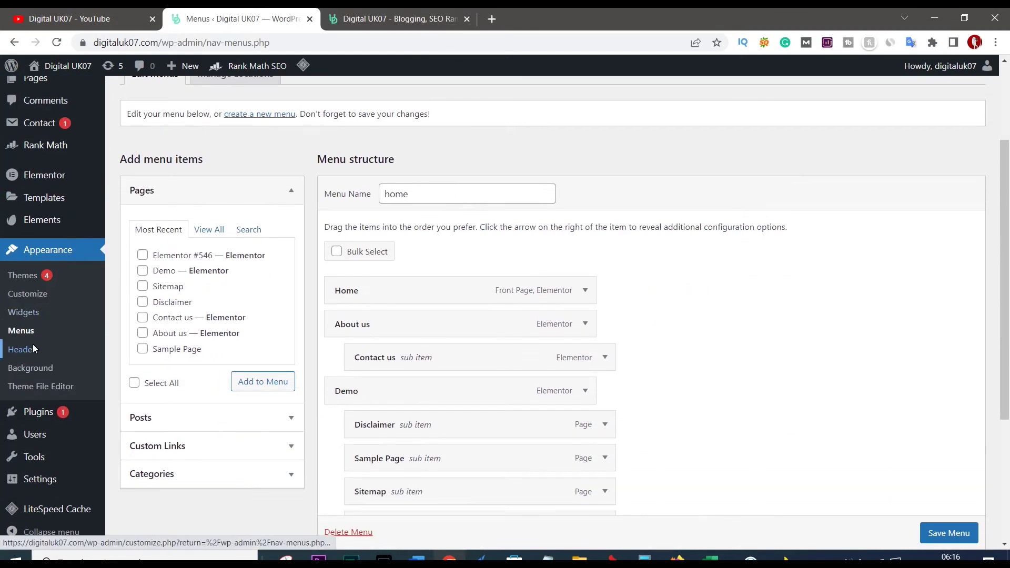
pyautogui.click(211, 231)
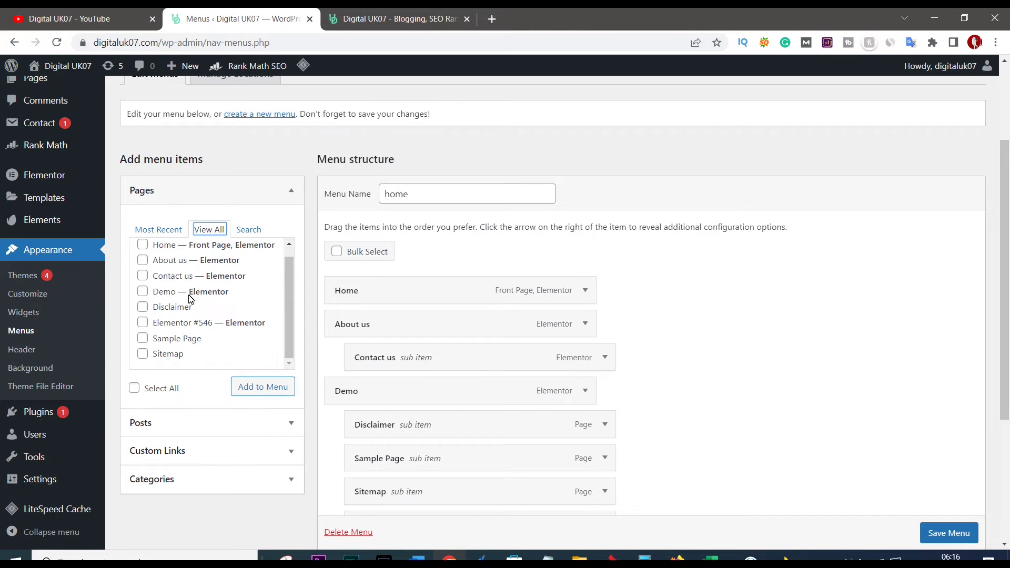
pyautogui.scroll(-2, 174, 297)
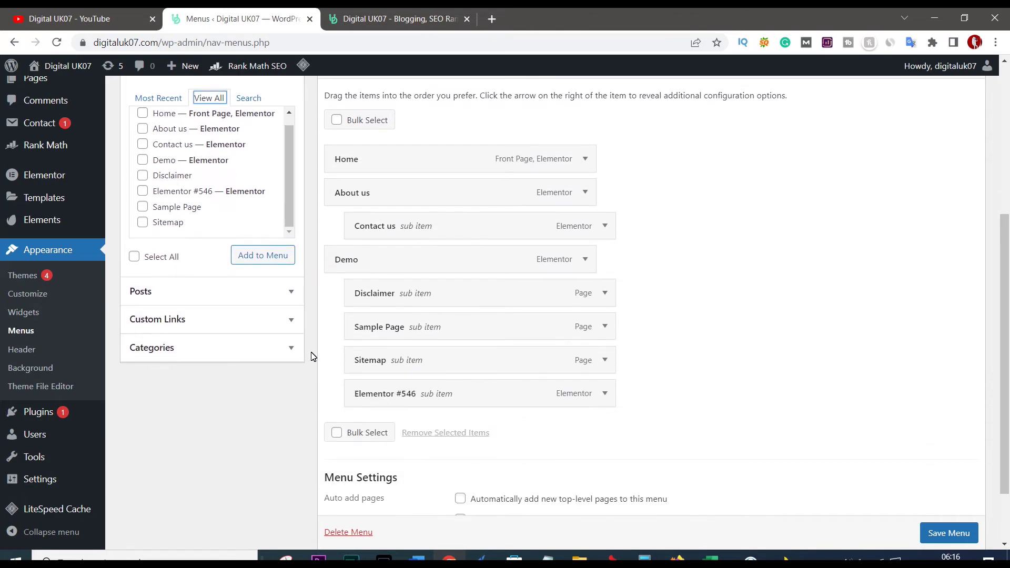
pyautogui.click(293, 350)
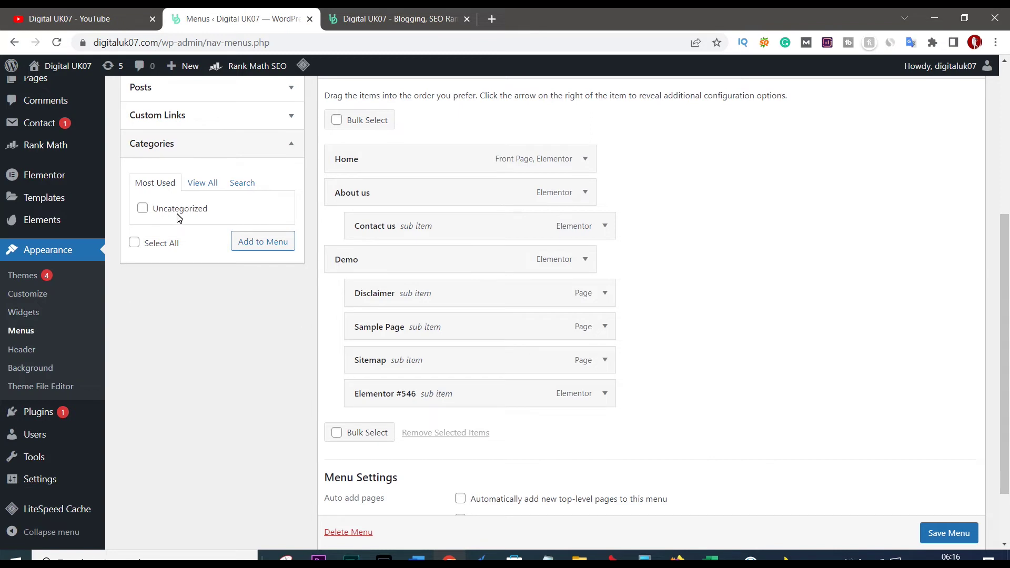
pyautogui.click(203, 183)
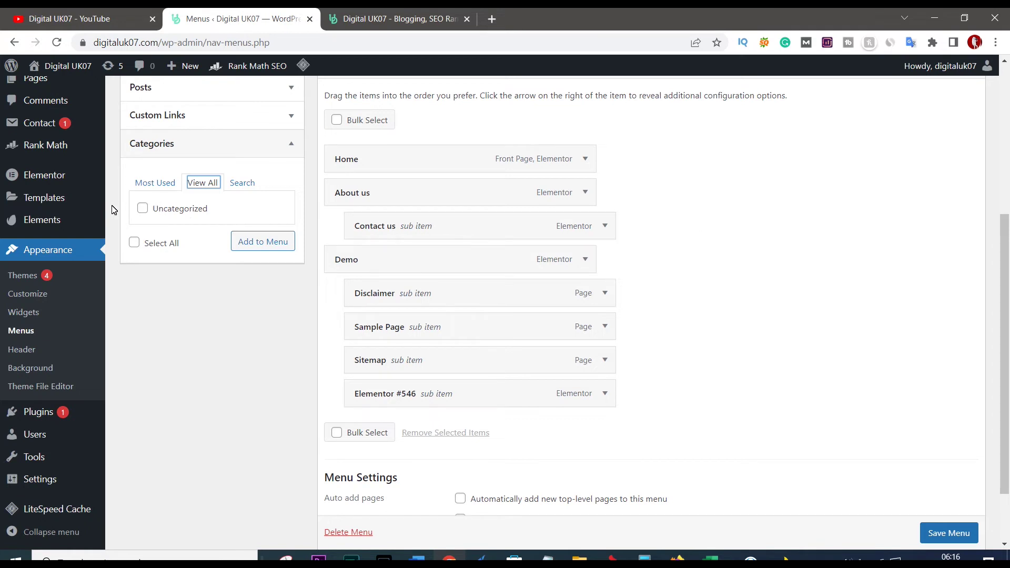
pyautogui.click(143, 208)
pyautogui.click(261, 243)
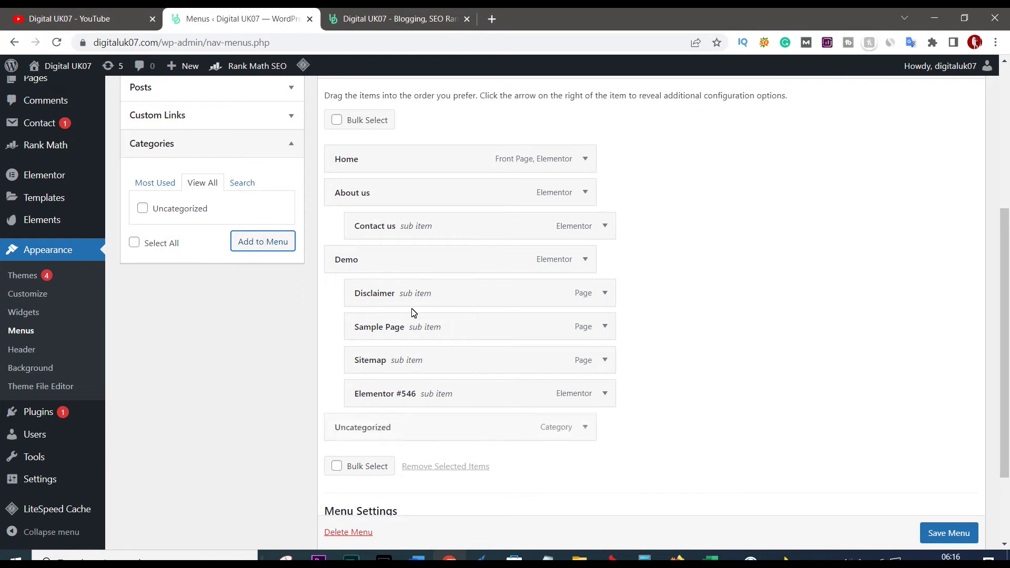
# Remove the duplicate Uncategorized item from the home menu and save the menu.
pyautogui.scroll(-1, 428, 402)
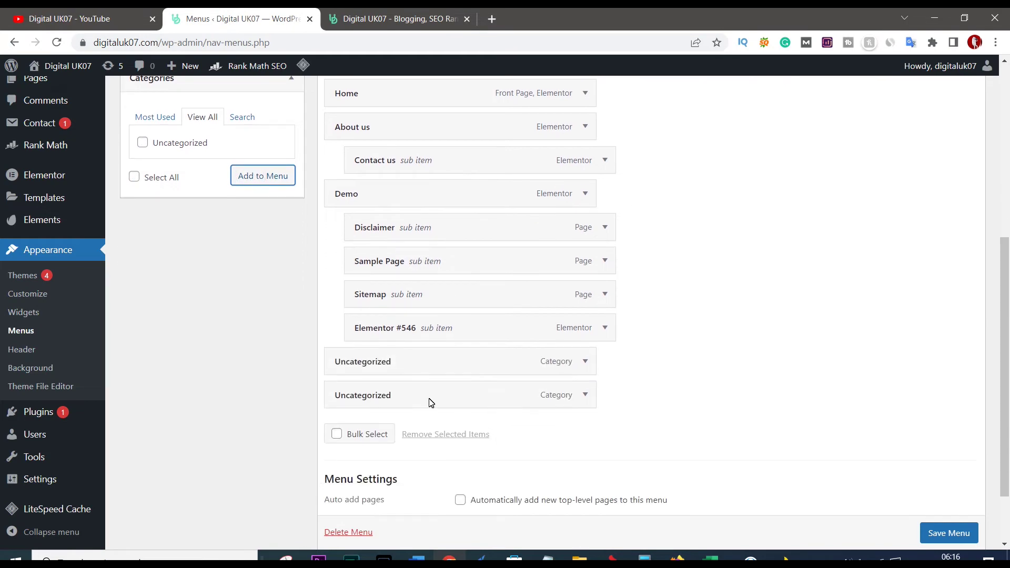
pyautogui.click(585, 396)
pyautogui.scroll(-3, 368, 316)
pyautogui.click(340, 316)
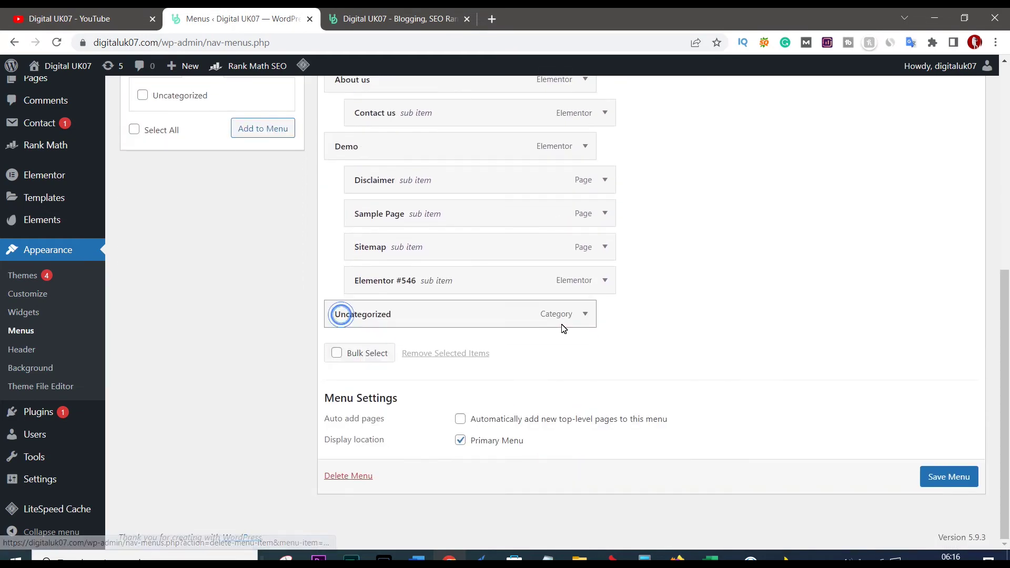
pyautogui.click(950, 480)
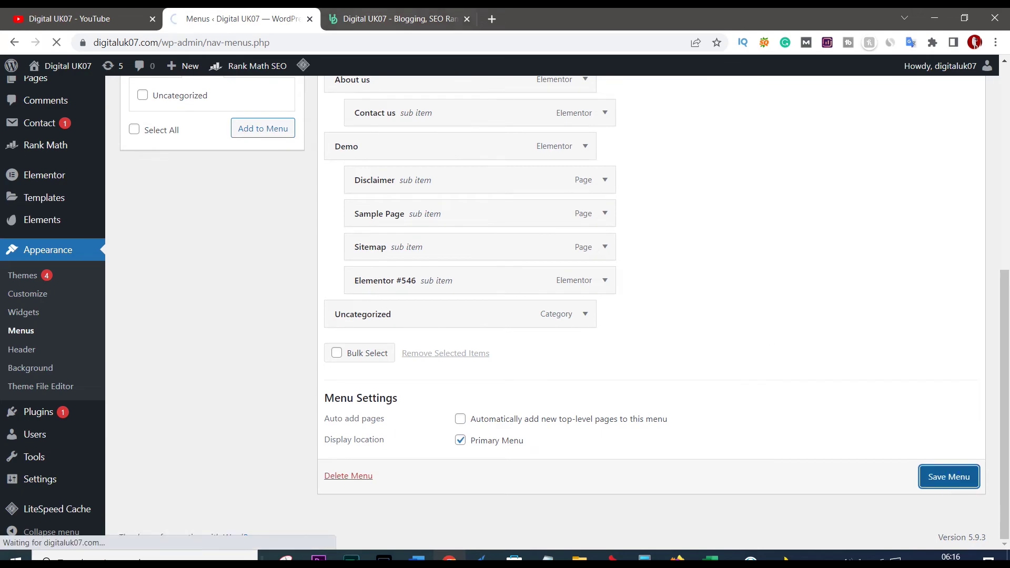
# Check the live site's header for the Uncategorized item and the Demo submenu.
pyautogui.click(377, 14)
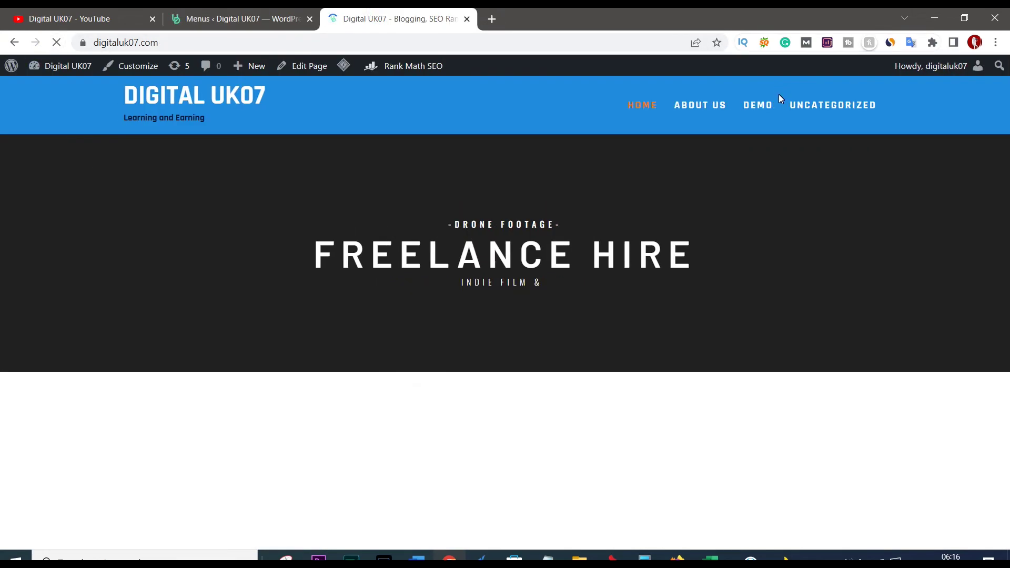
pyautogui.moveTo(761, 106)
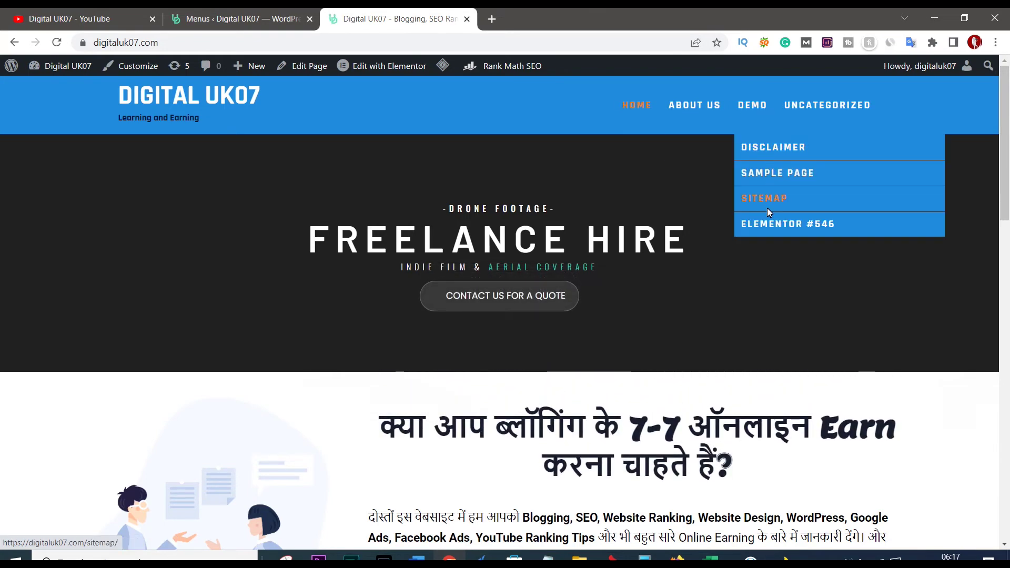
# Review the saved menu structure and the Custom Links form's URL and Link Text fields, and return to the live site.
pyautogui.click(242, 18)
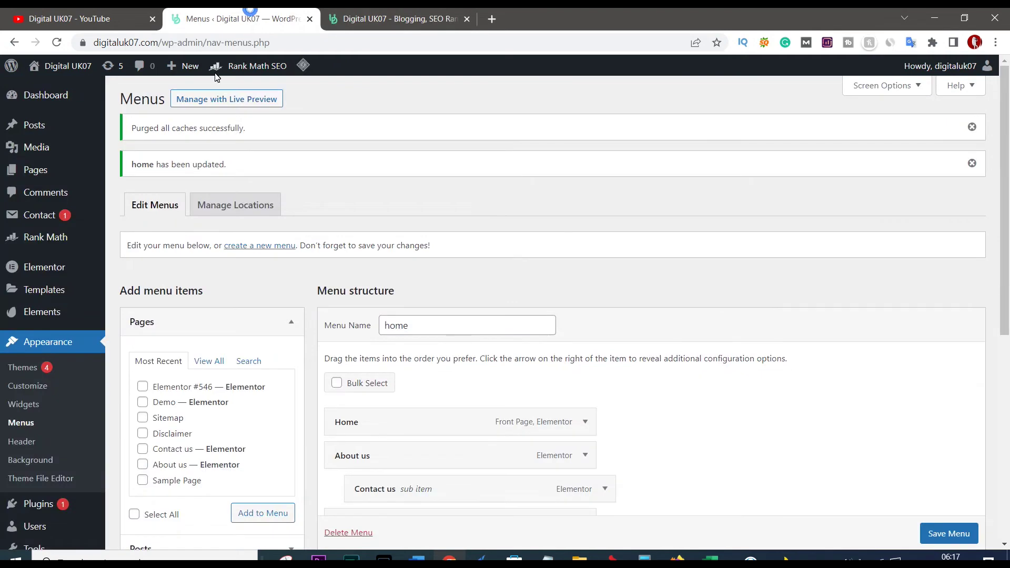
pyautogui.scroll(-3, 559, 221)
pyautogui.scroll(-4, 710, 318)
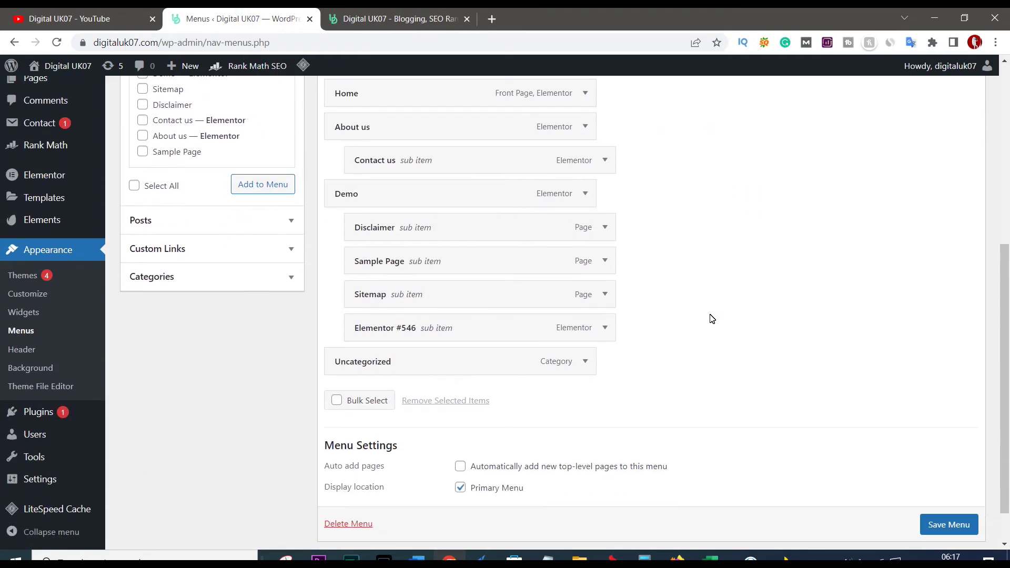
pyautogui.scroll(3, 712, 319)
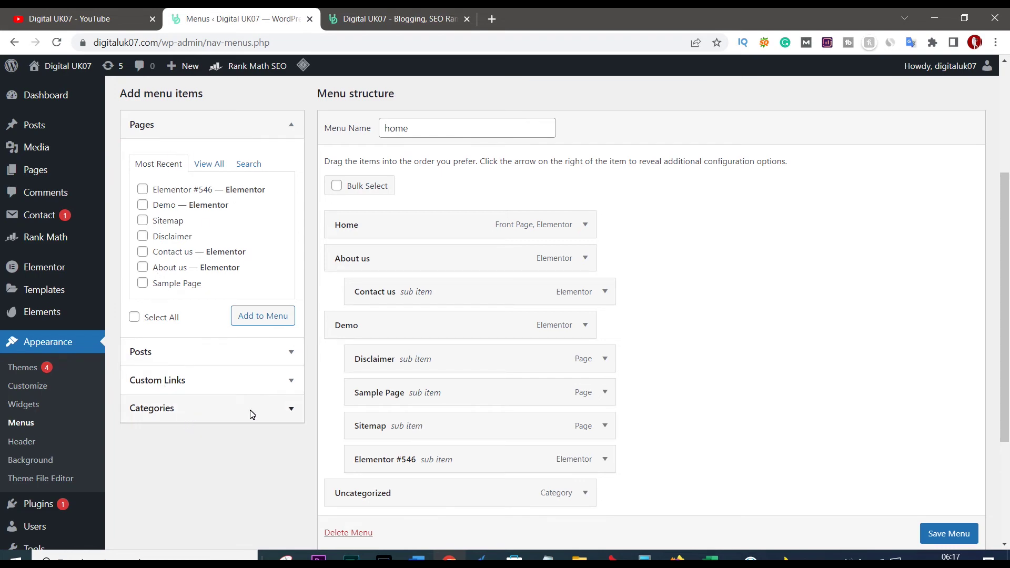
pyautogui.click(291, 383)
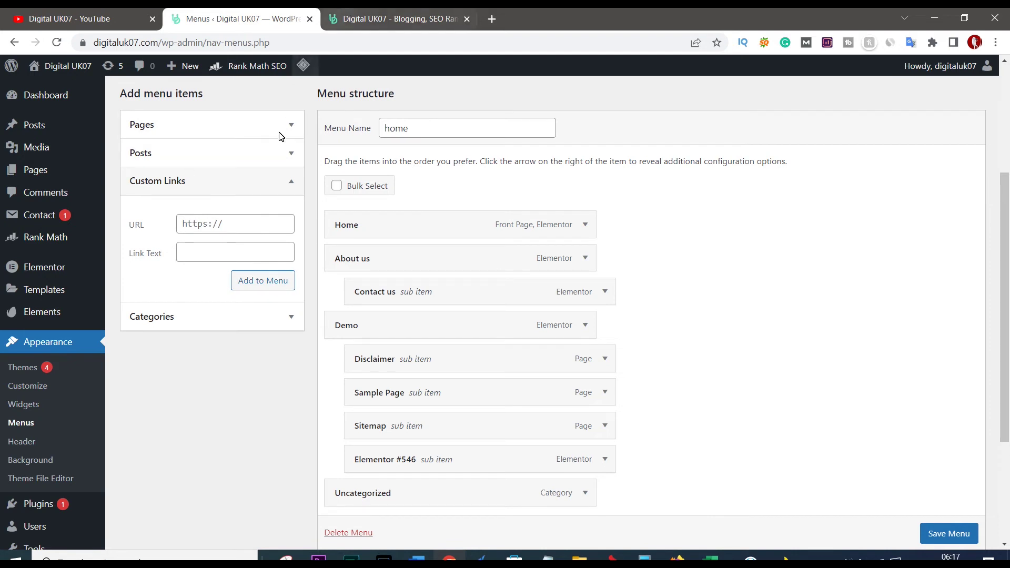
pyautogui.click(230, 225)
pyautogui.click(213, 254)
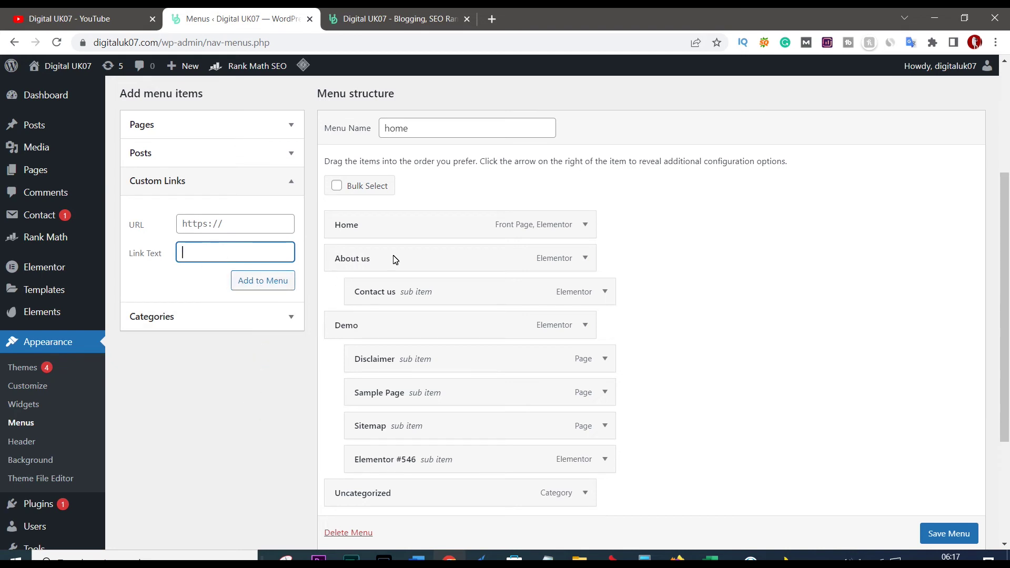
pyautogui.click(369, 18)
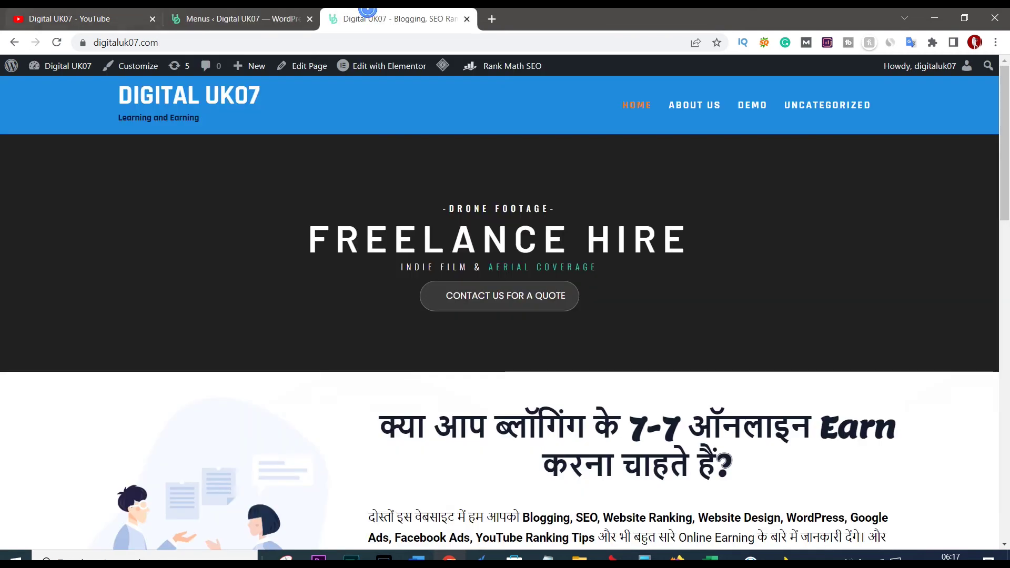
# Compare the live site's header menu, including the About Us and Demo submenus, with the home menu structure in the WordPress menu editor.
pyautogui.moveTo(702, 99)
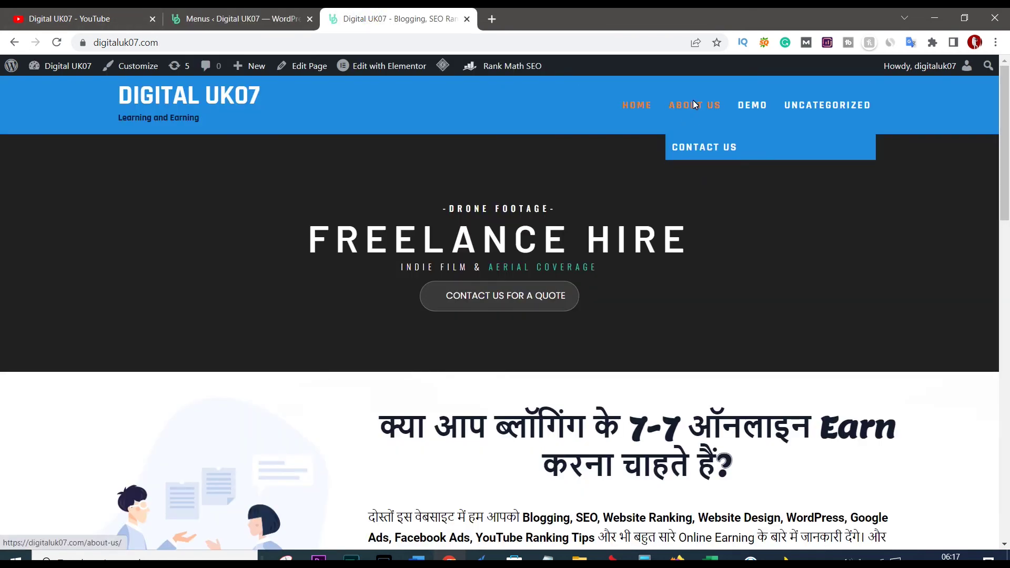
pyautogui.click(273, 15)
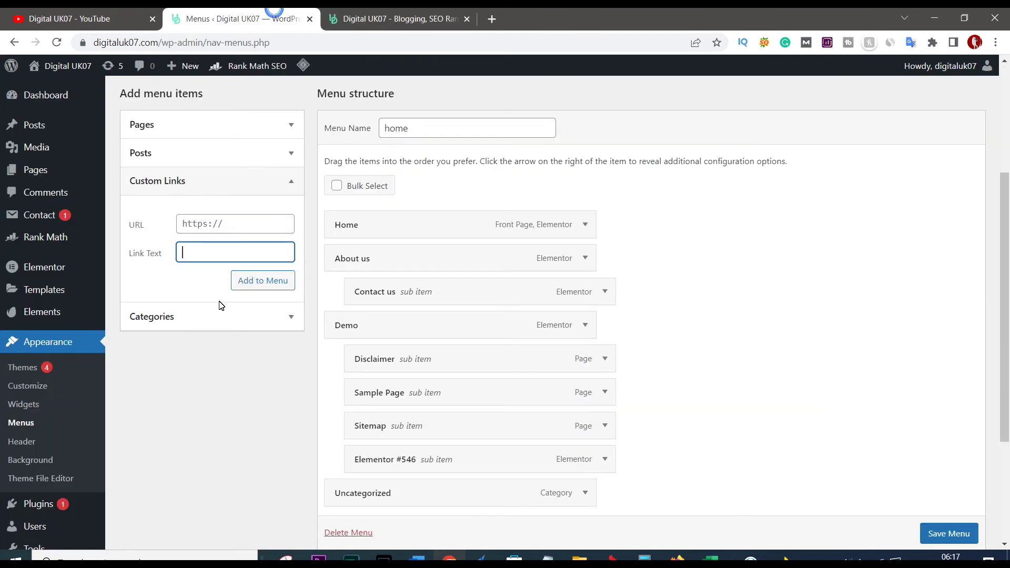
pyautogui.click(241, 221)
pyautogui.doubleClick(219, 413)
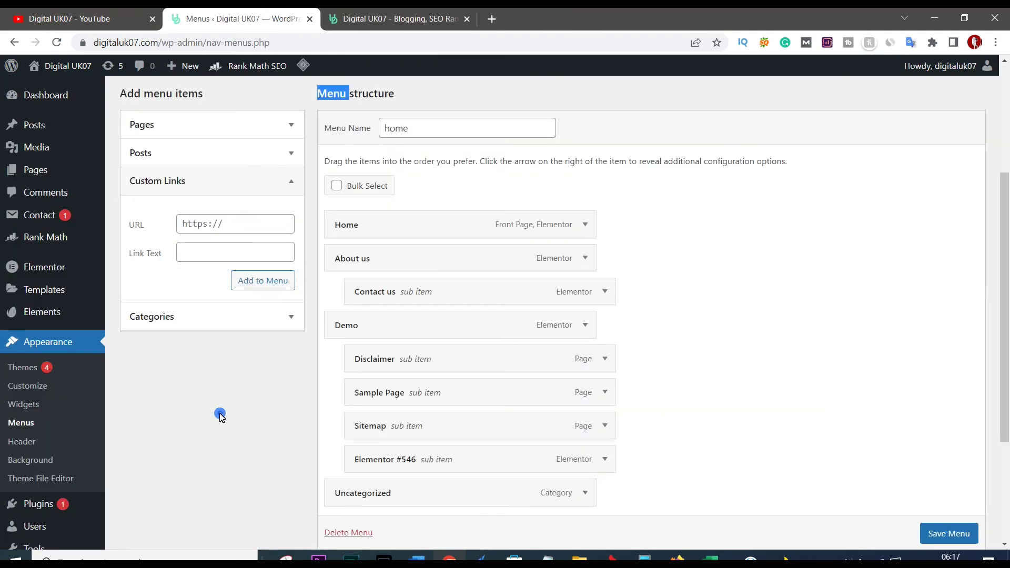
pyautogui.scroll(3, 231, 419)
pyautogui.click(397, 15)
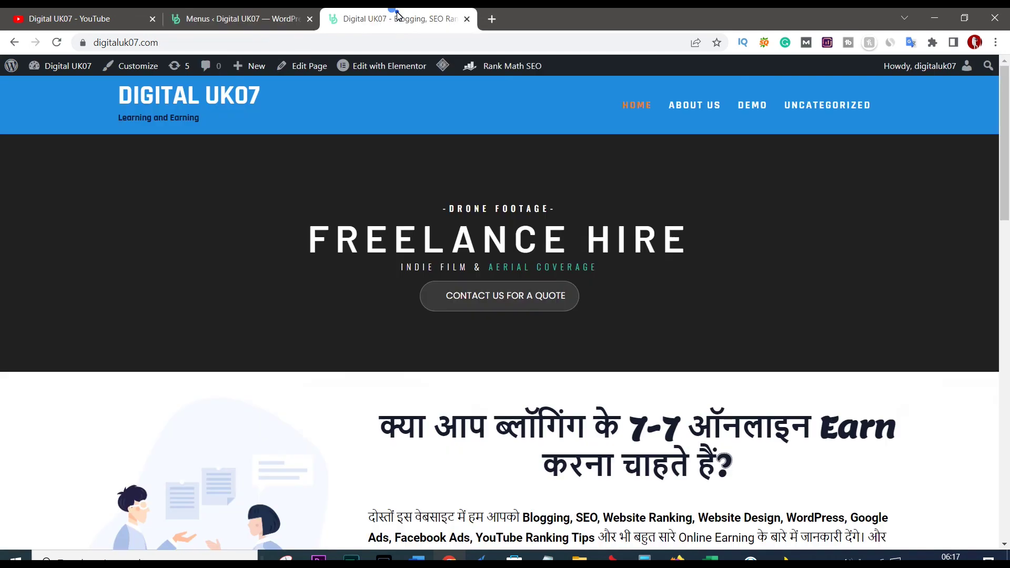
pyautogui.moveTo(762, 105)
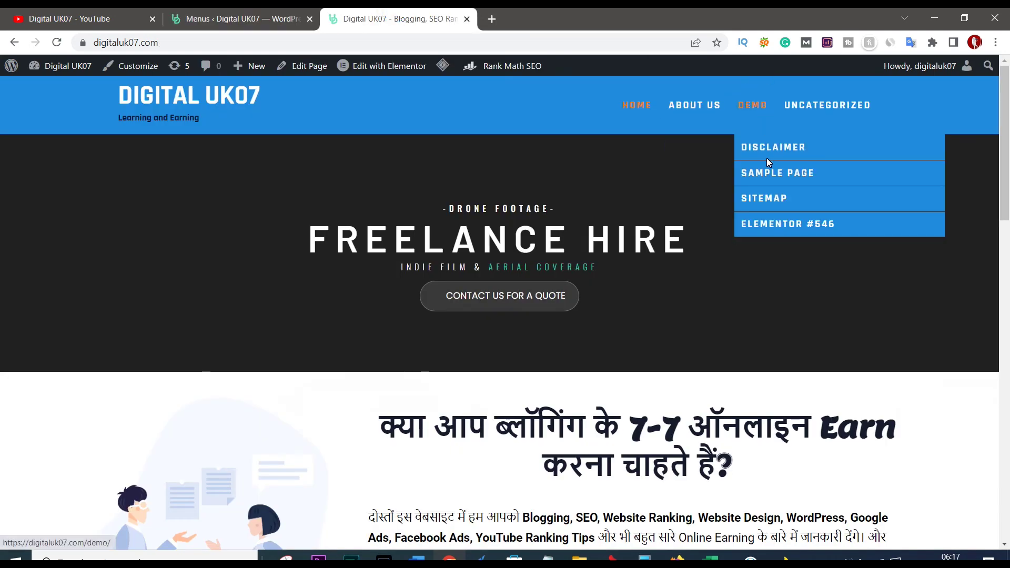
pyautogui.click(242, 19)
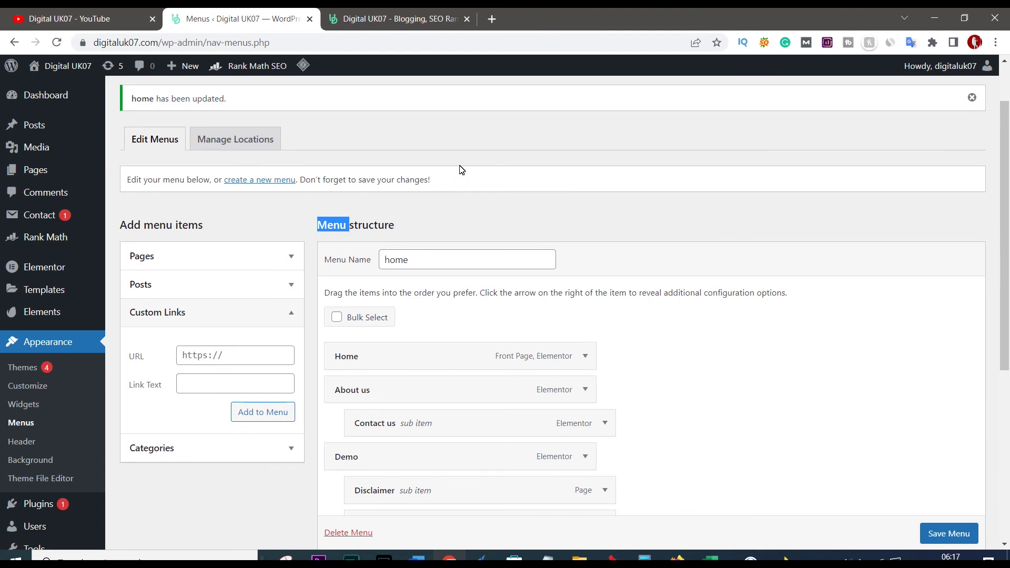
pyautogui.click(410, 12)
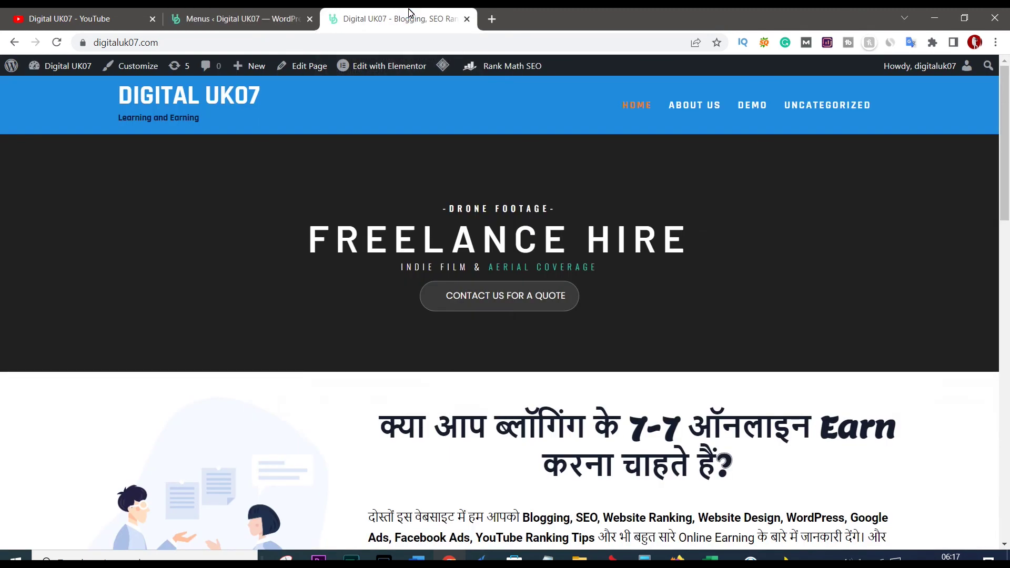
pyautogui.click(244, 16)
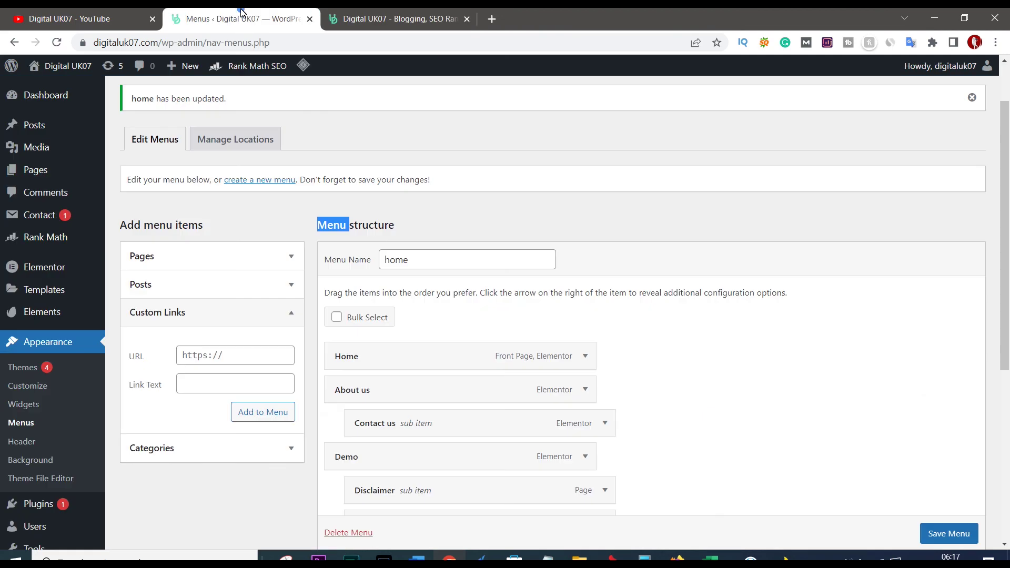
pyautogui.click(337, 16)
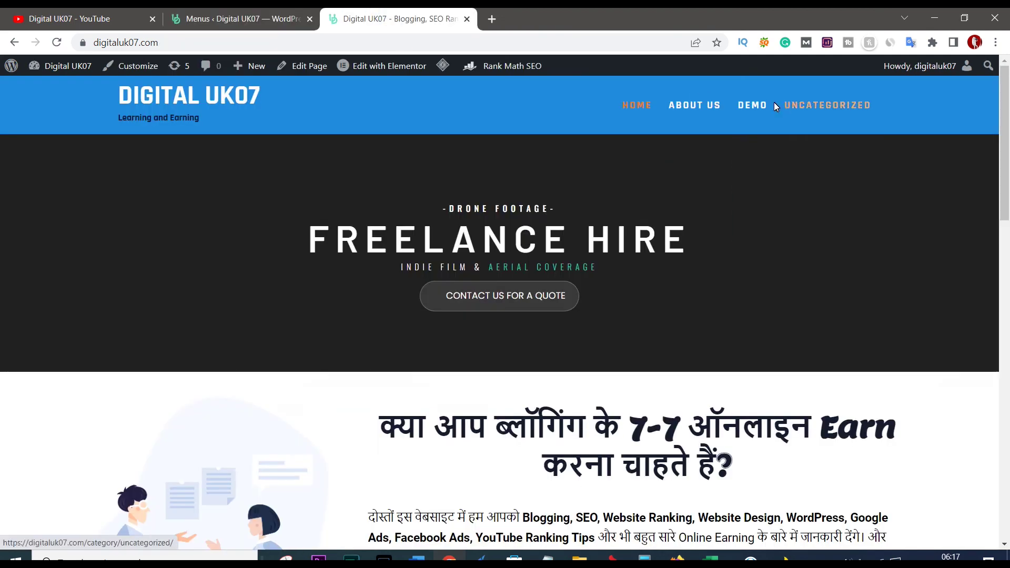
pyautogui.click(244, 16)
# Switch to YouTube and look through the Digital UK07 channel's uploaded videos.
pyautogui.click(69, 18)
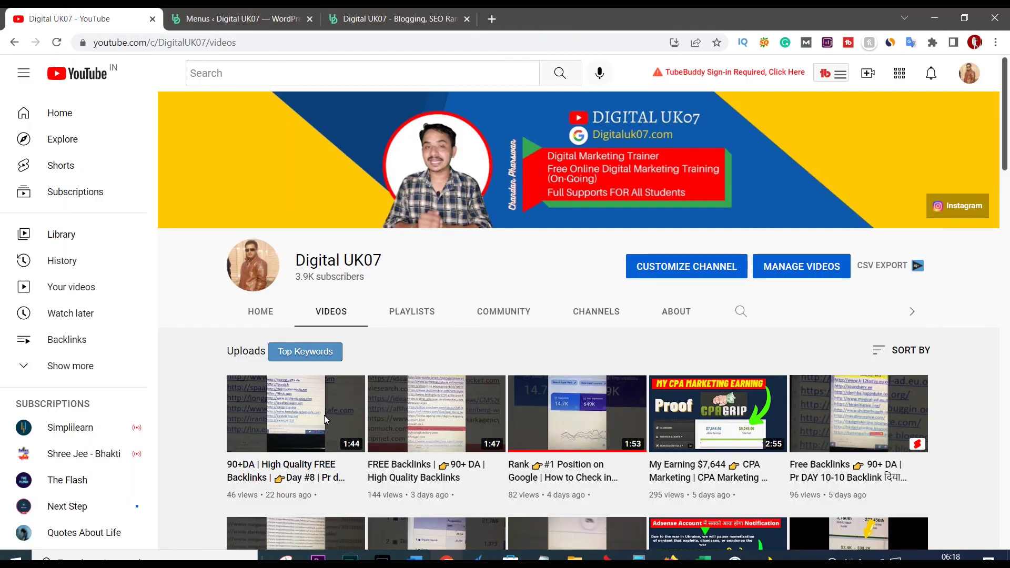
pyautogui.scroll(-1, 395, 268)
pyautogui.scroll(-15, 396, 269)
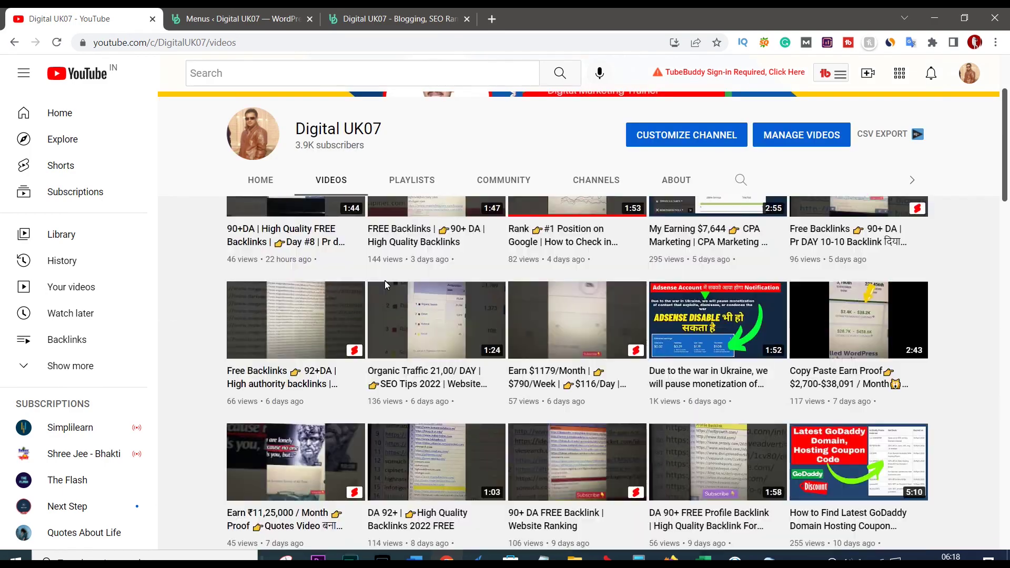
pyautogui.scroll(-3, 383, 301)
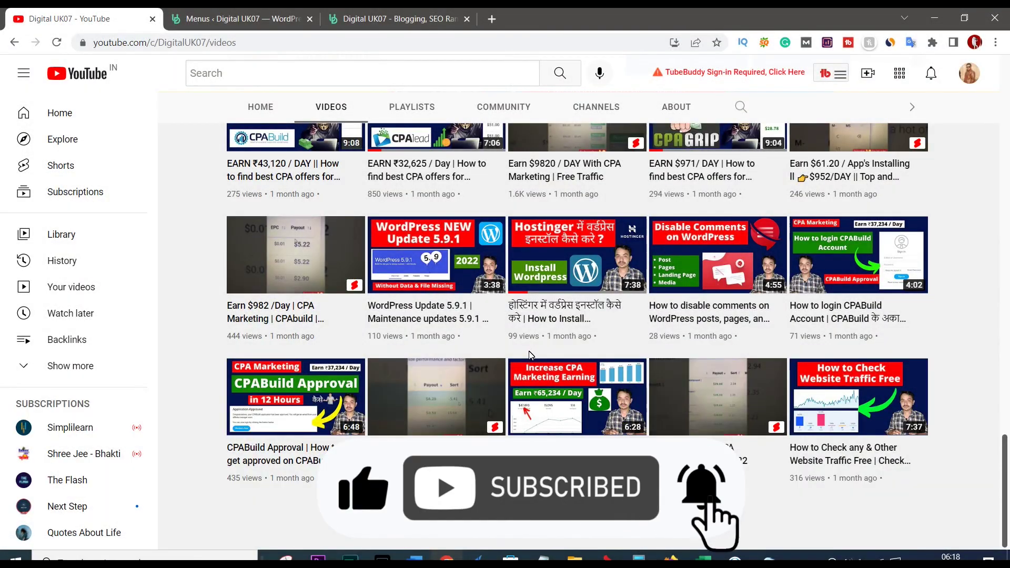
pyautogui.scroll(-5, 531, 354)
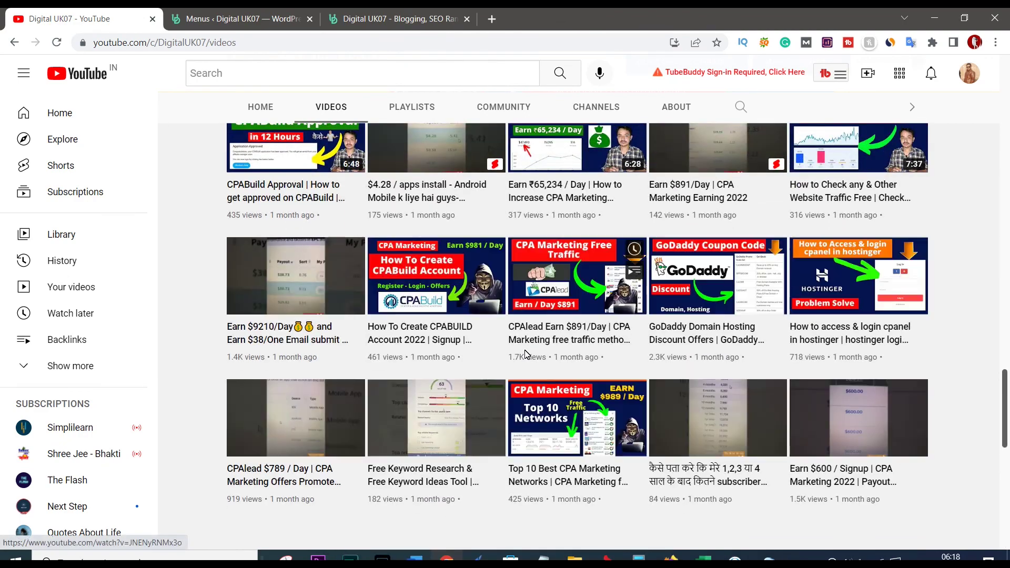
pyautogui.scroll(-7, 525, 354)
pyautogui.scroll(-4, 523, 354)
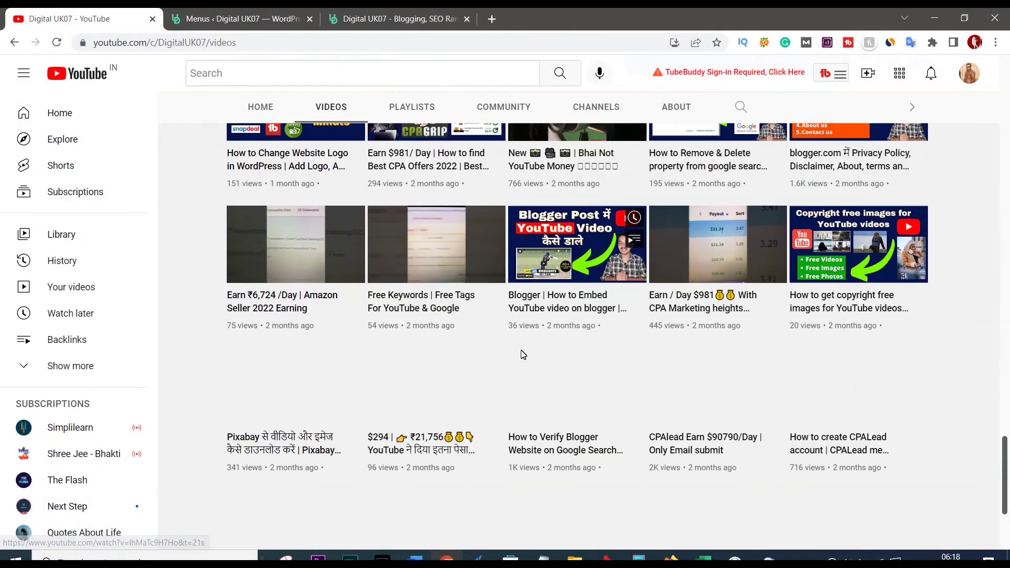